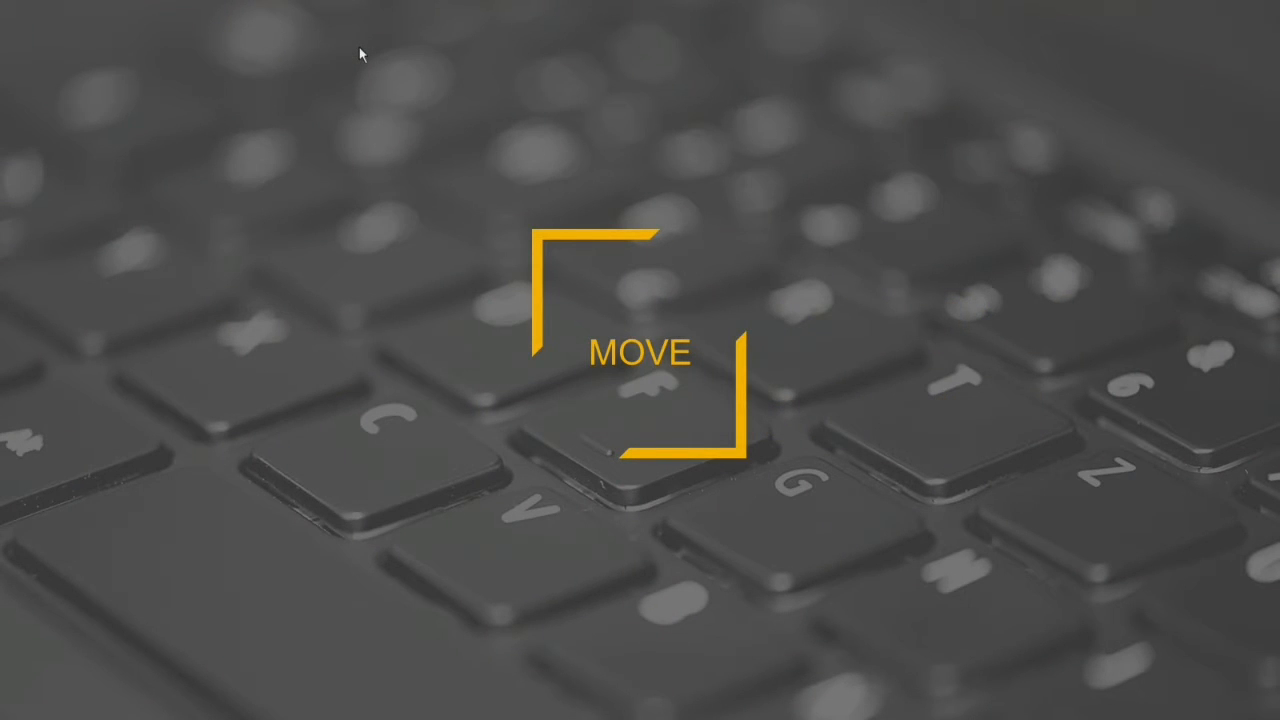
# End the slide show and switch to the Drawing1 drawing in AutoCAD.
pyautogui.click(359, 47)
pyautogui.click(494, 468)
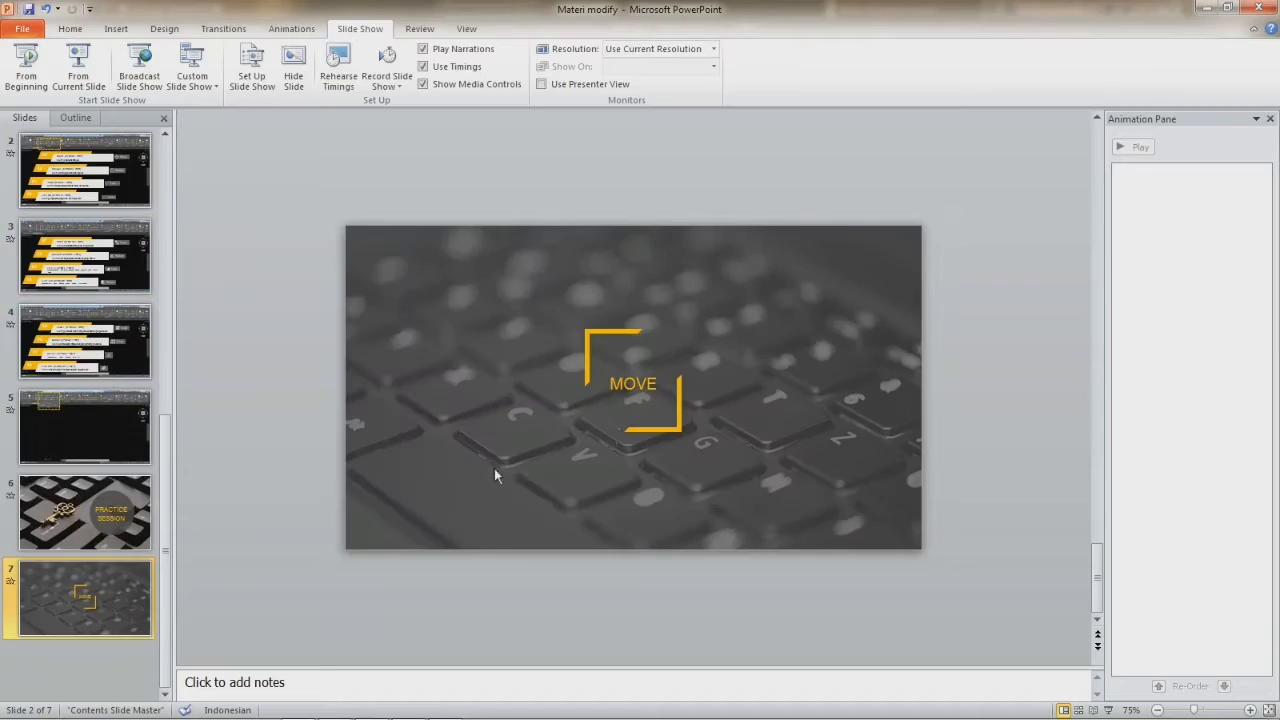
pyautogui.click(371, 707)
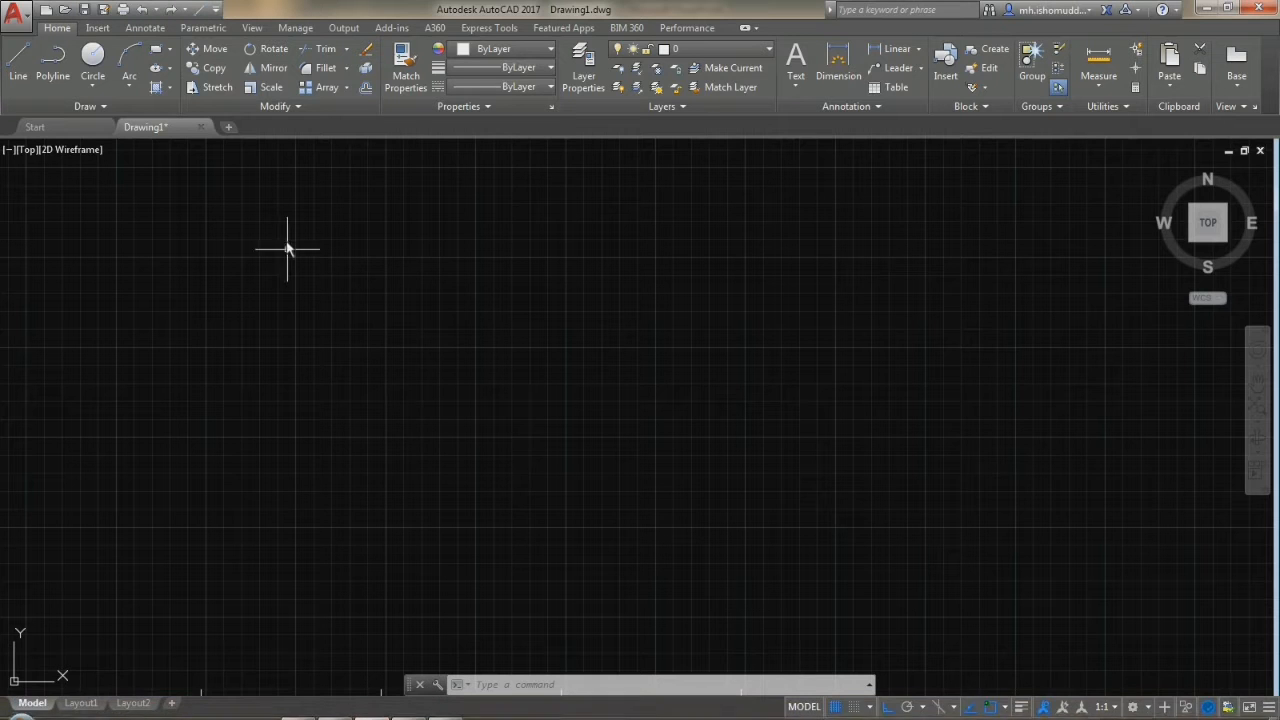
pyautogui.moveTo(285, 240); pyautogui.dragTo(295, 228, button='middle')
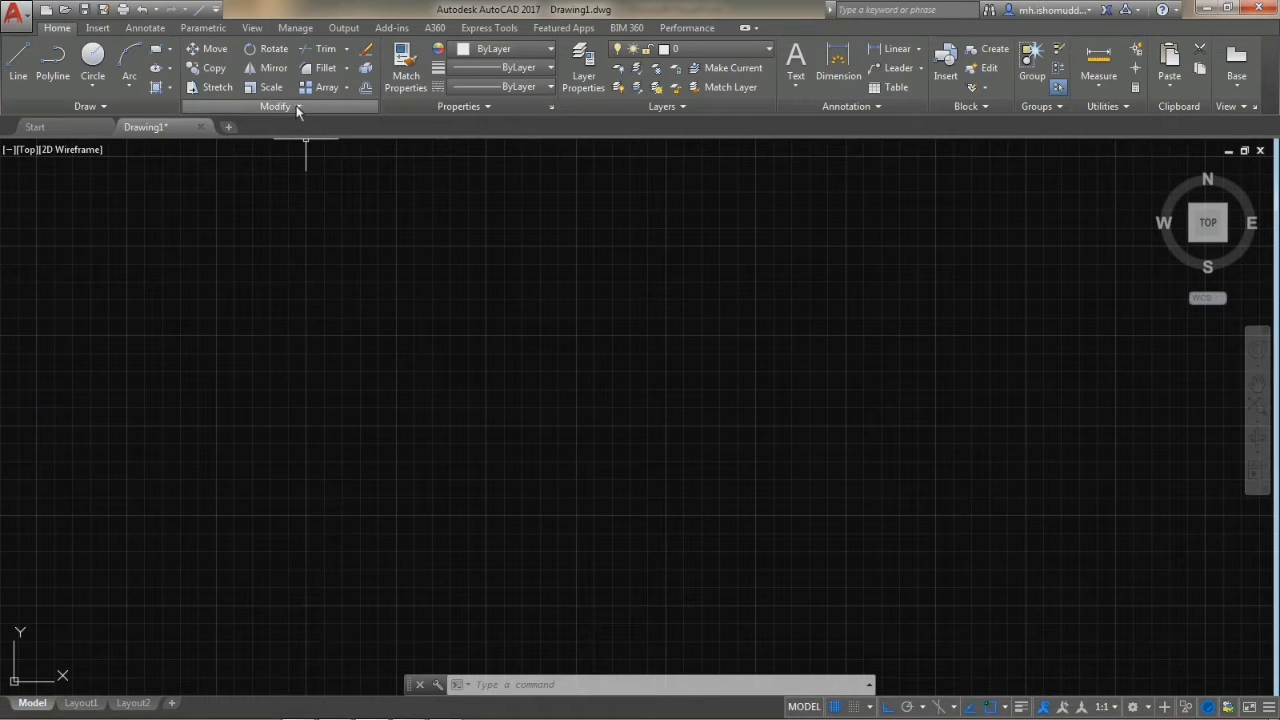
pyautogui.scroll(-2, 279, 232)
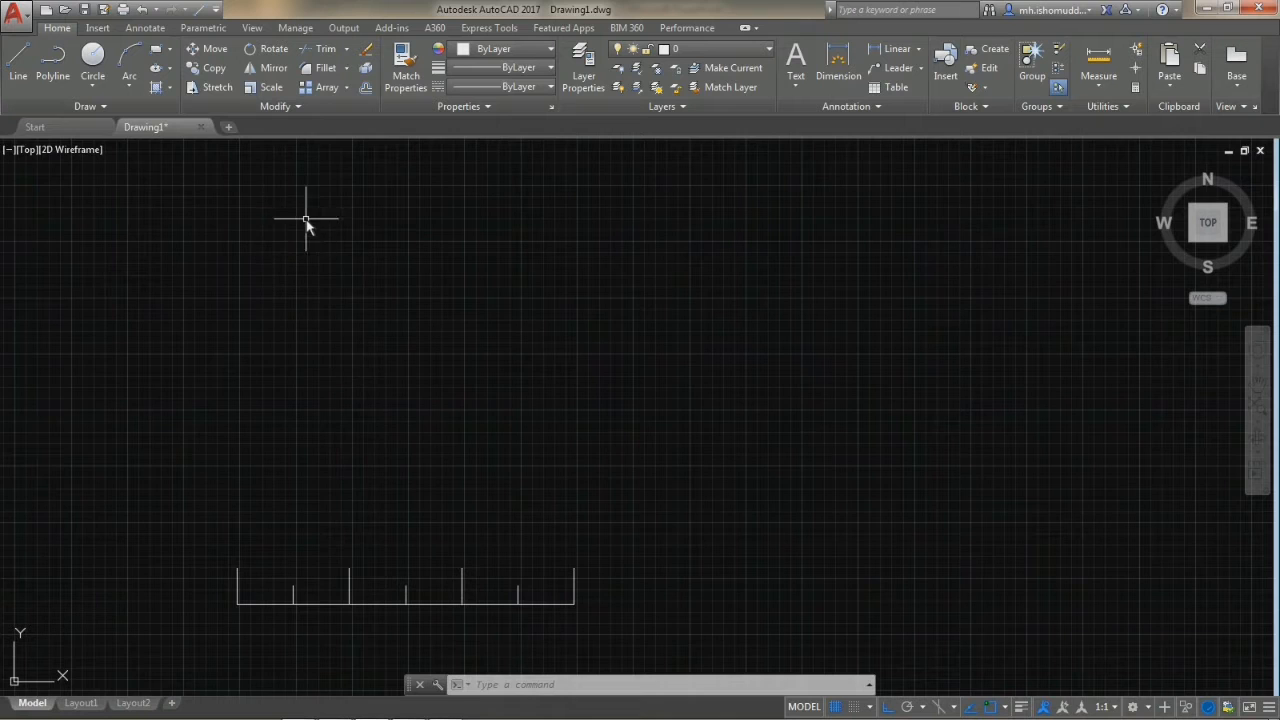
pyautogui.scroll(2, 306, 219)
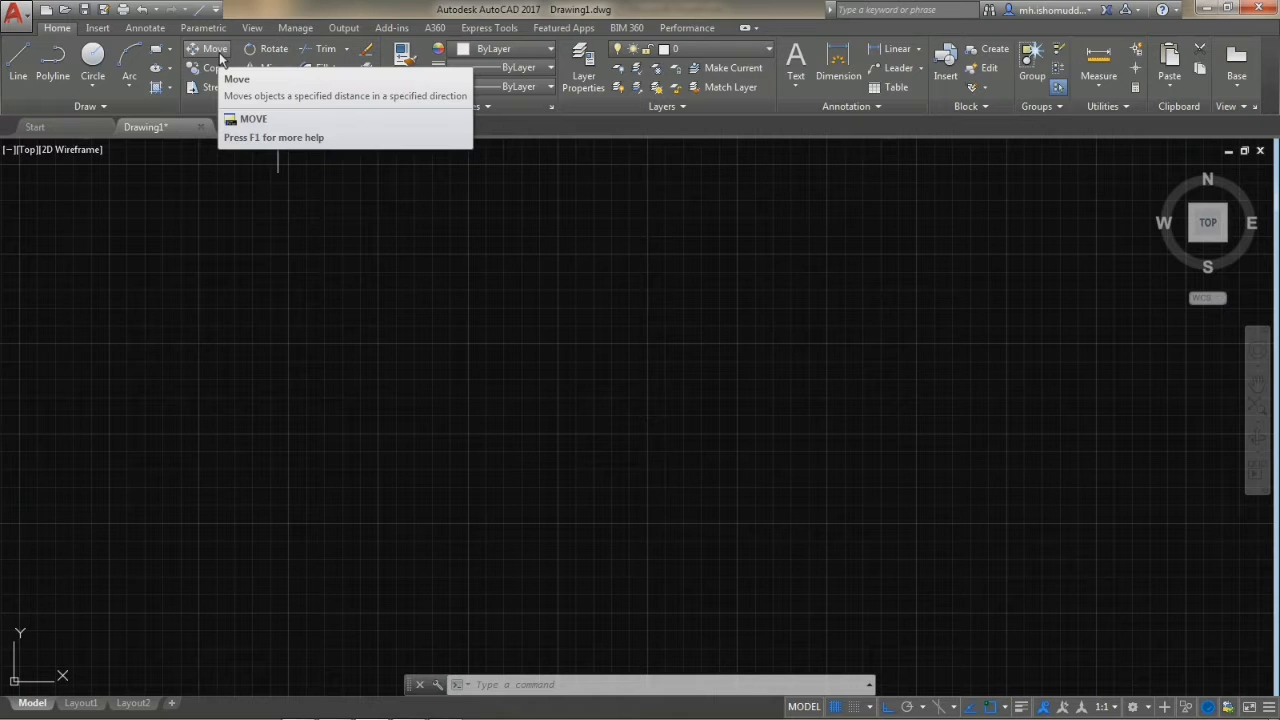
pyautogui.scroll(-3, 406, 528)
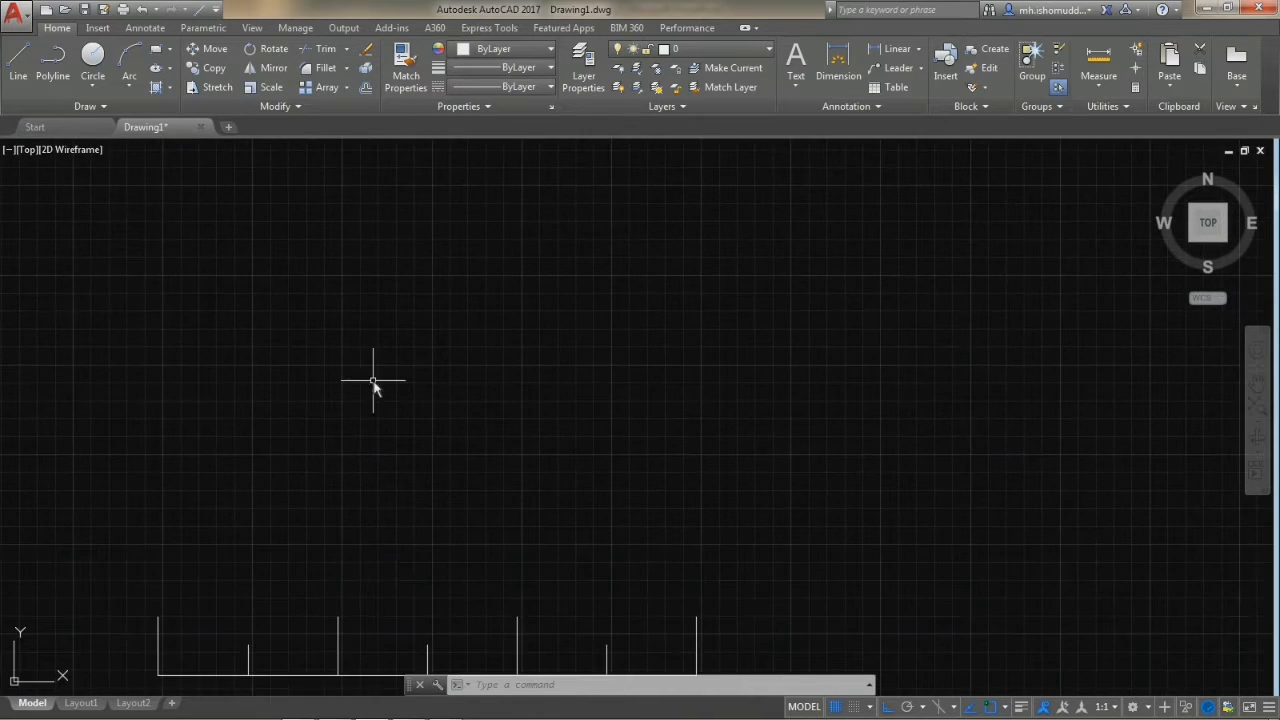
pyautogui.moveTo(387, 540); pyautogui.dragTo(375, 436, button='middle')
pyautogui.moveTo(260, 487); pyautogui.dragTo(246, 492, button='middle')
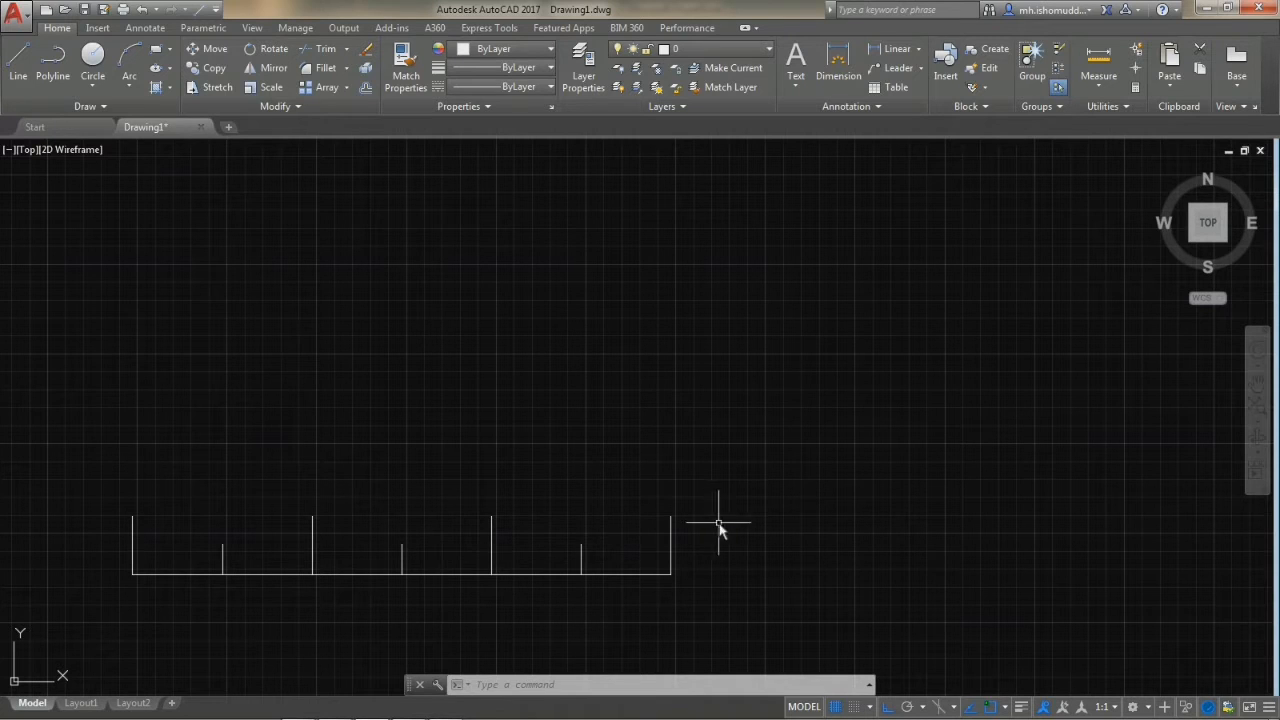
# Select the four tall vertical lines as a group and the first short vertical line separately, clearing each selection.
pyautogui.click(145, 527)
pyautogui.click(123, 509)
pyautogui.click(330, 520)
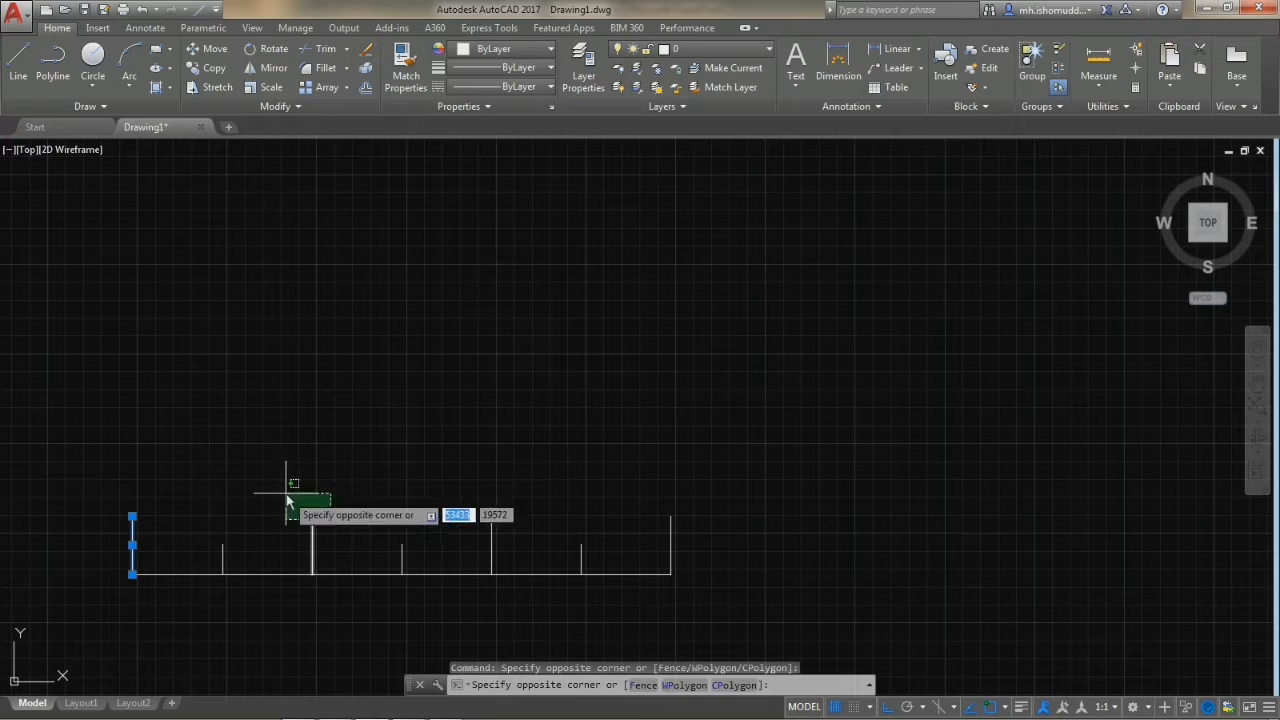
pyautogui.click(287, 500)
pyautogui.click(517, 540)
pyautogui.click(468, 520)
pyautogui.click(688, 524)
pyautogui.click(626, 517)
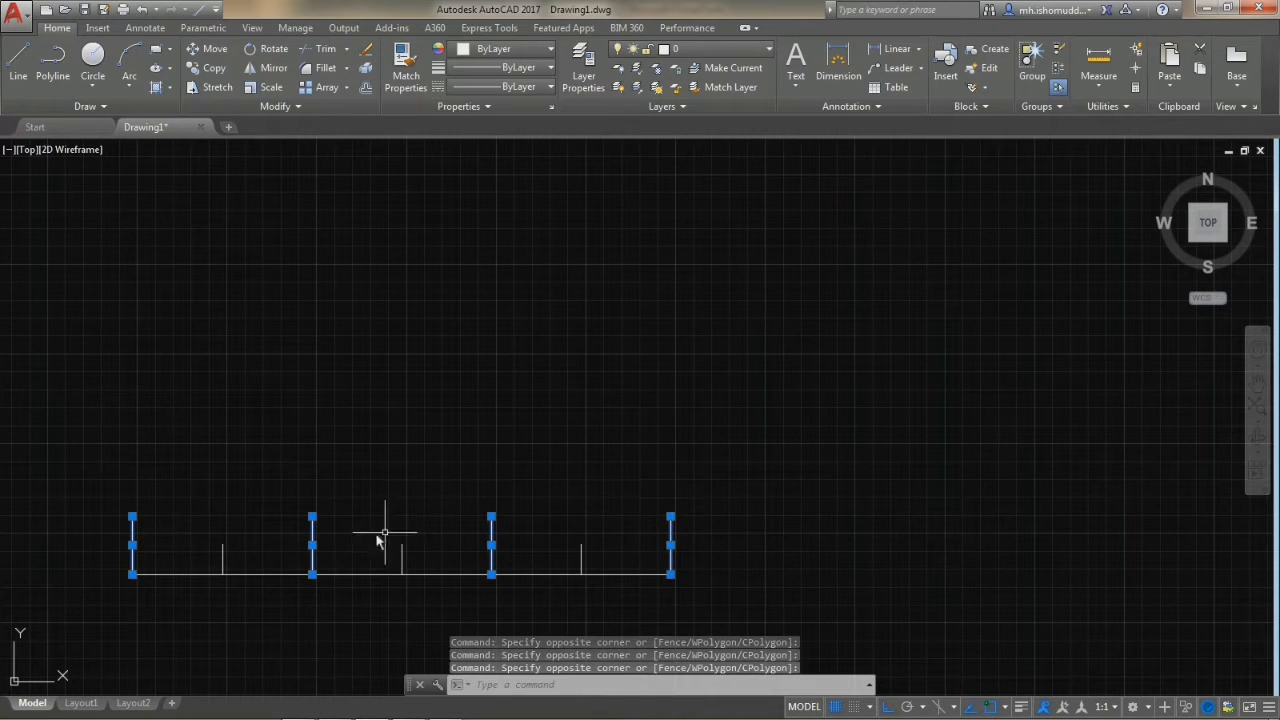
pyautogui.press('Escape')
pyautogui.click(203, 515)
pyautogui.click(249, 598)
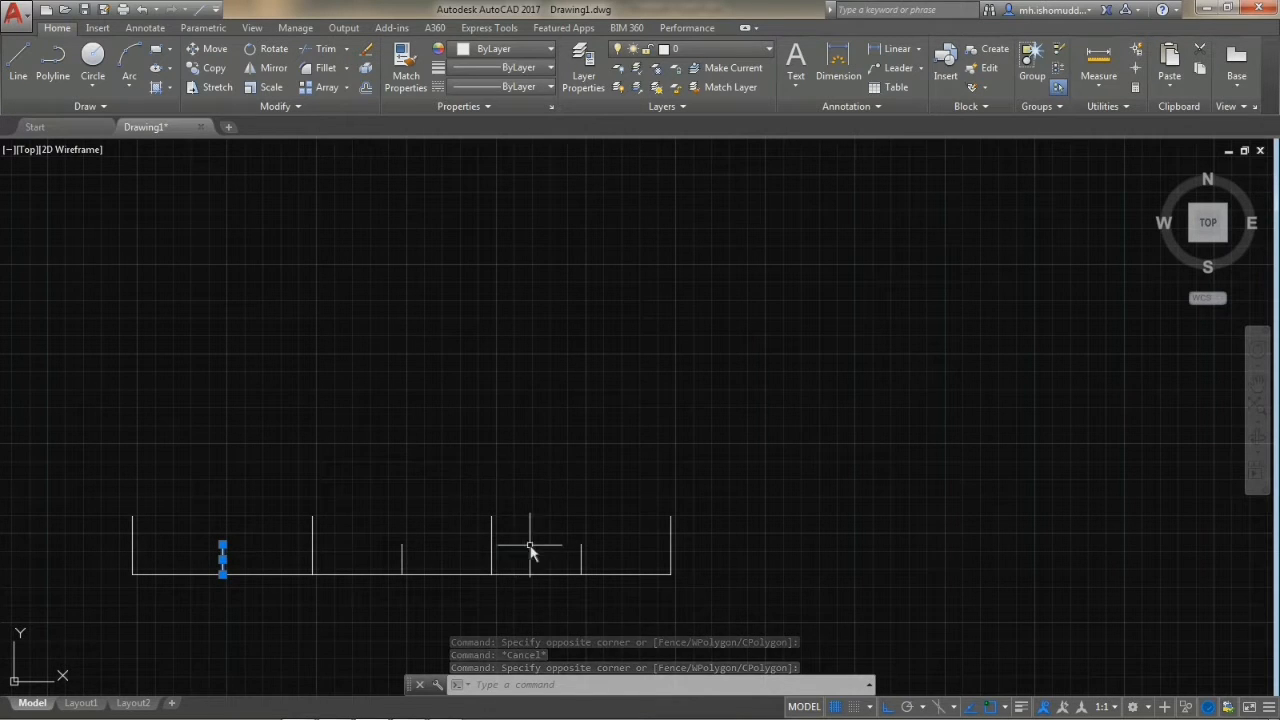
pyautogui.press('Escape')
# Draw a small center-radius circle freehand above the leftmost section of the comb-shaped line figure.
pyautogui.moveTo(304, 475); pyautogui.dragTo(354, 471, button='middle')
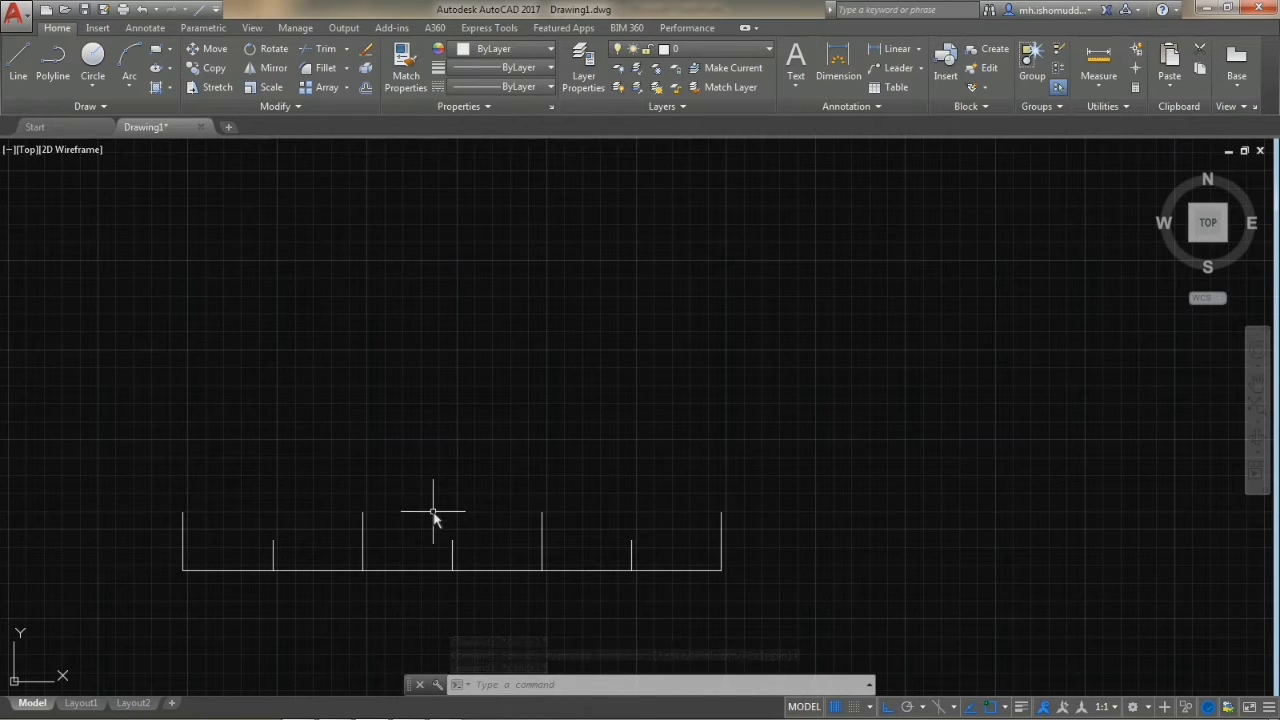
pyautogui.click(97, 68)
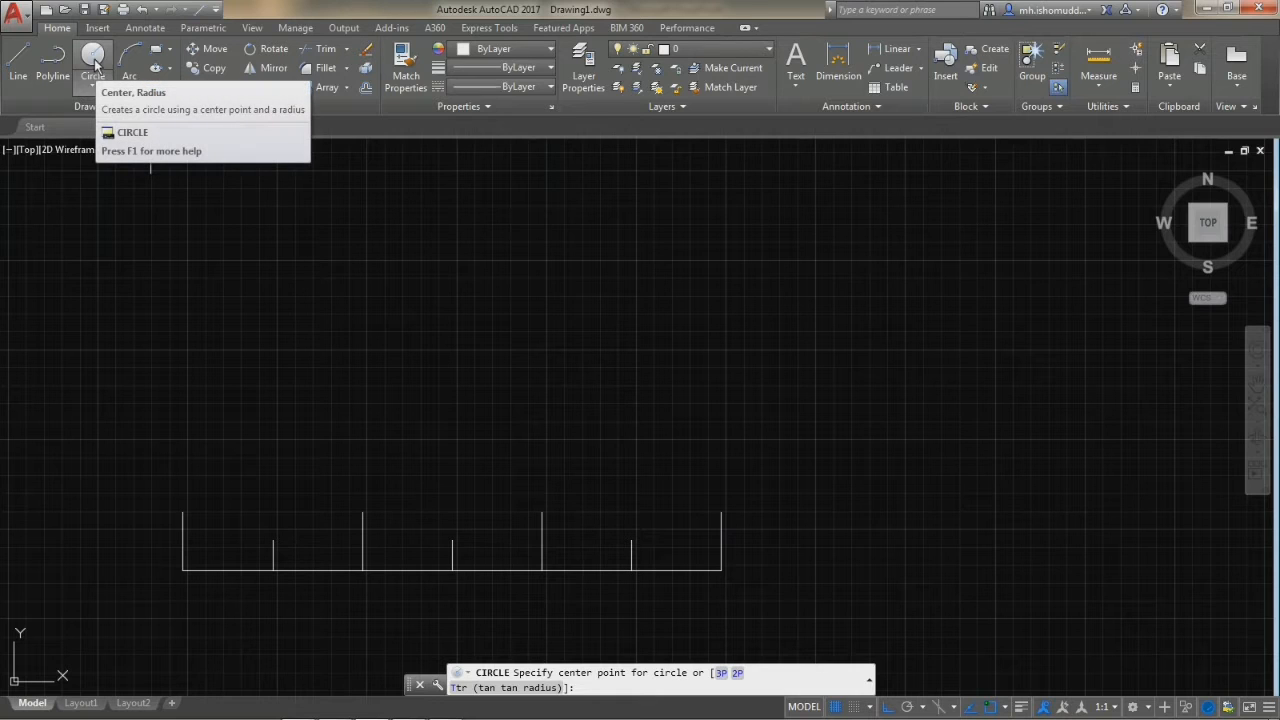
pyautogui.click(235, 385)
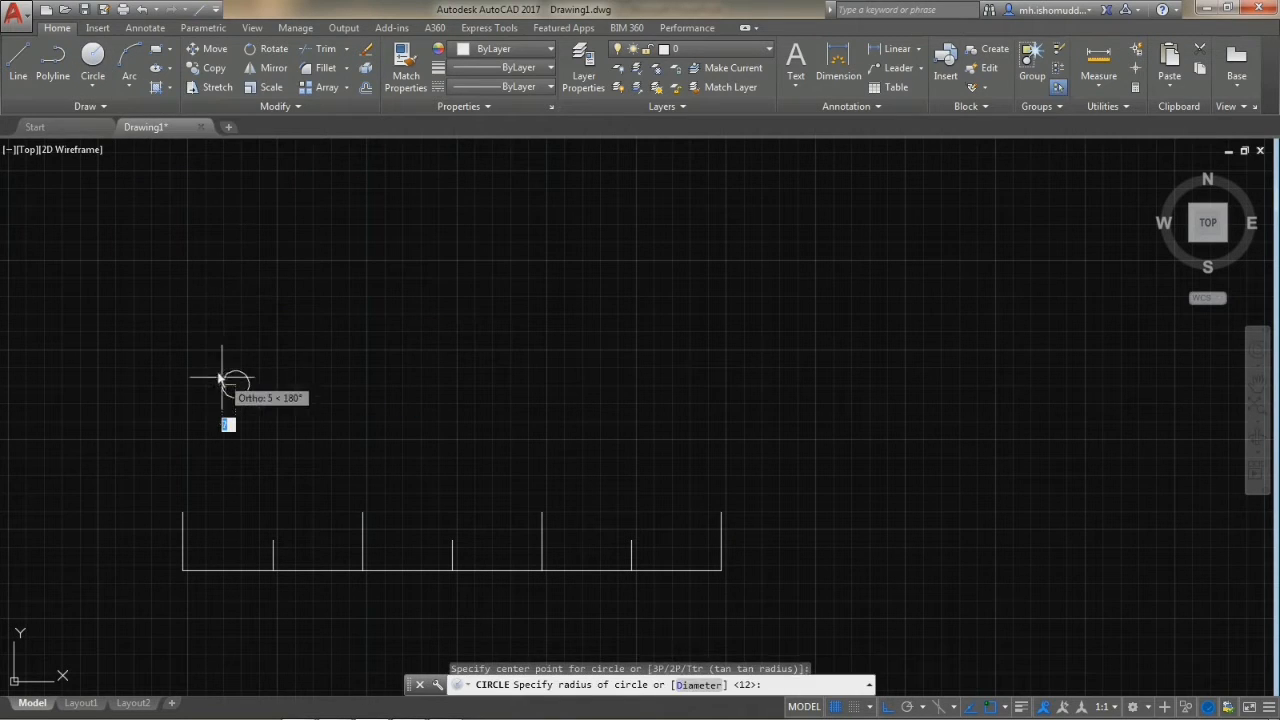
pyautogui.click(215, 366)
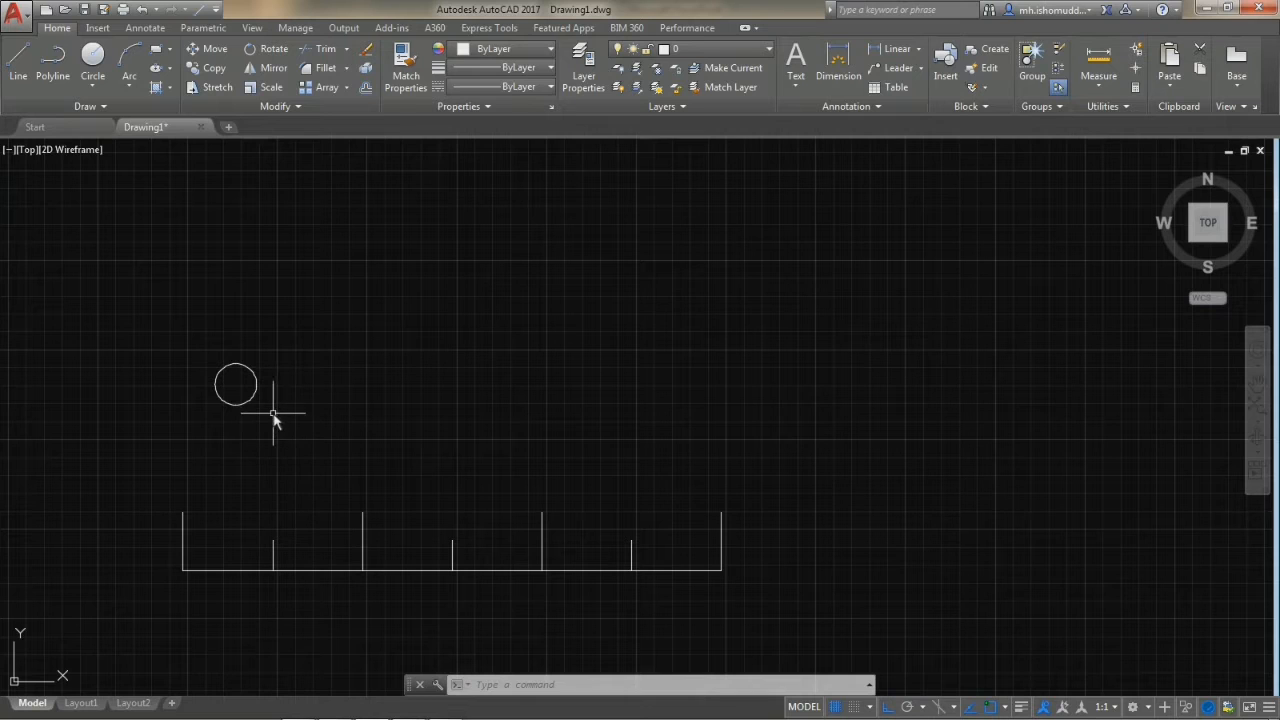
# Select the circle and, with Ortho mode off, move it by a point on its edge about 125 units at about 13°.
pyautogui.click(173, 338)
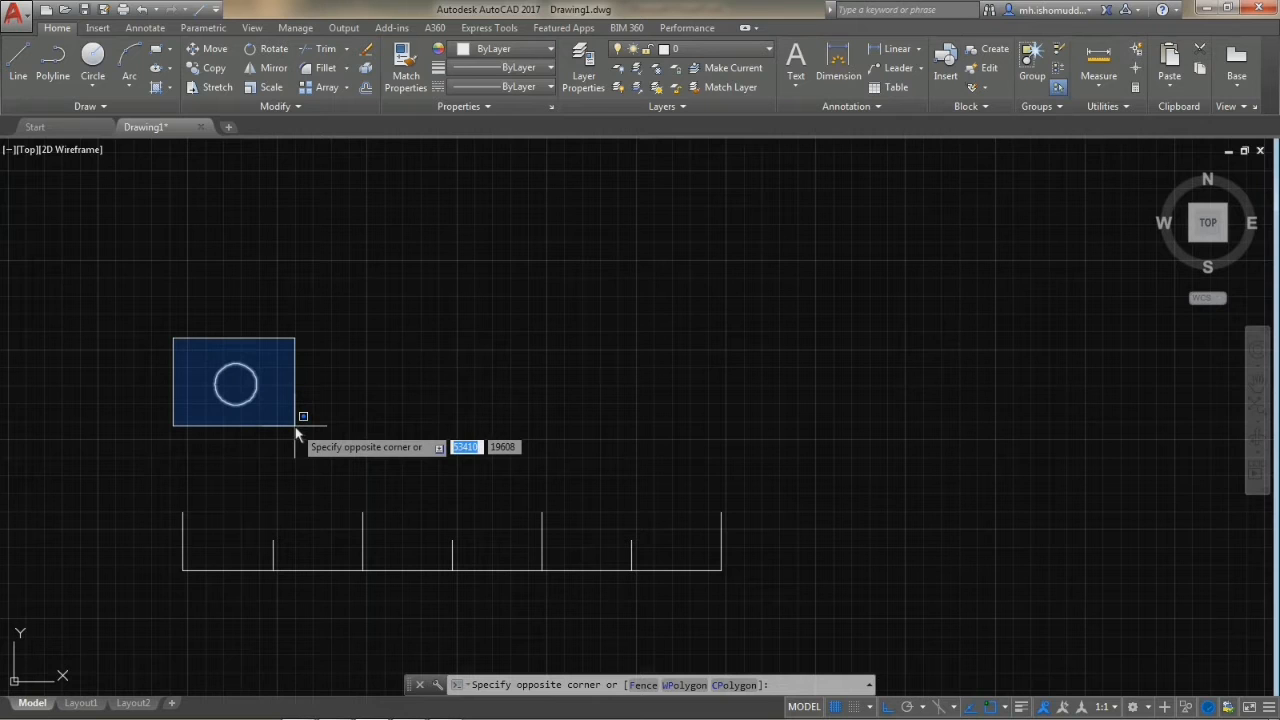
pyautogui.click(159, 345)
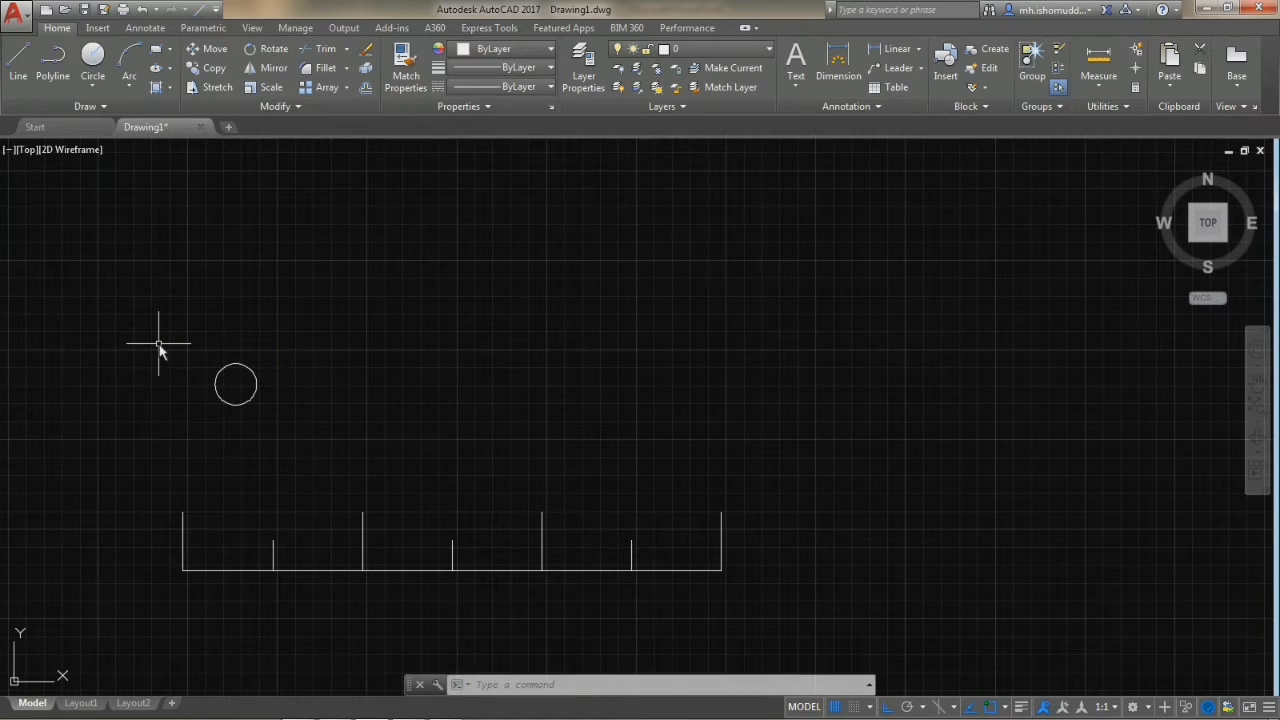
pyautogui.click(322, 437)
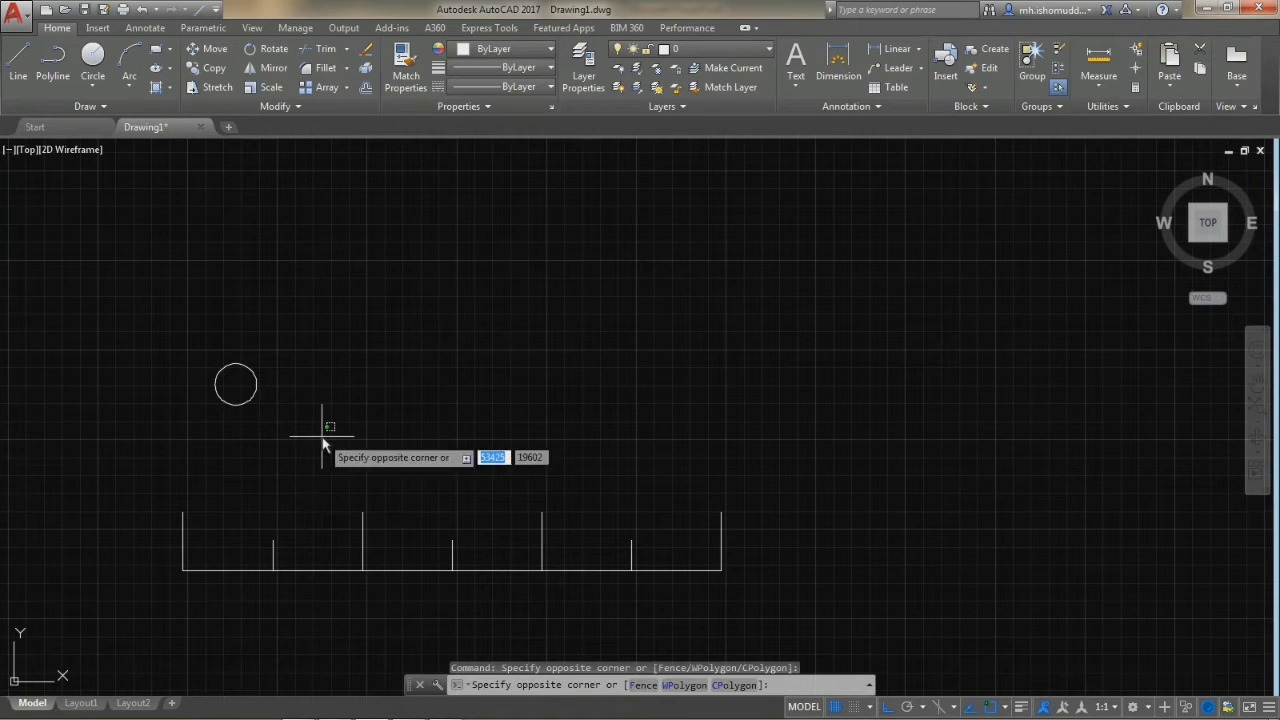
pyautogui.click(247, 397)
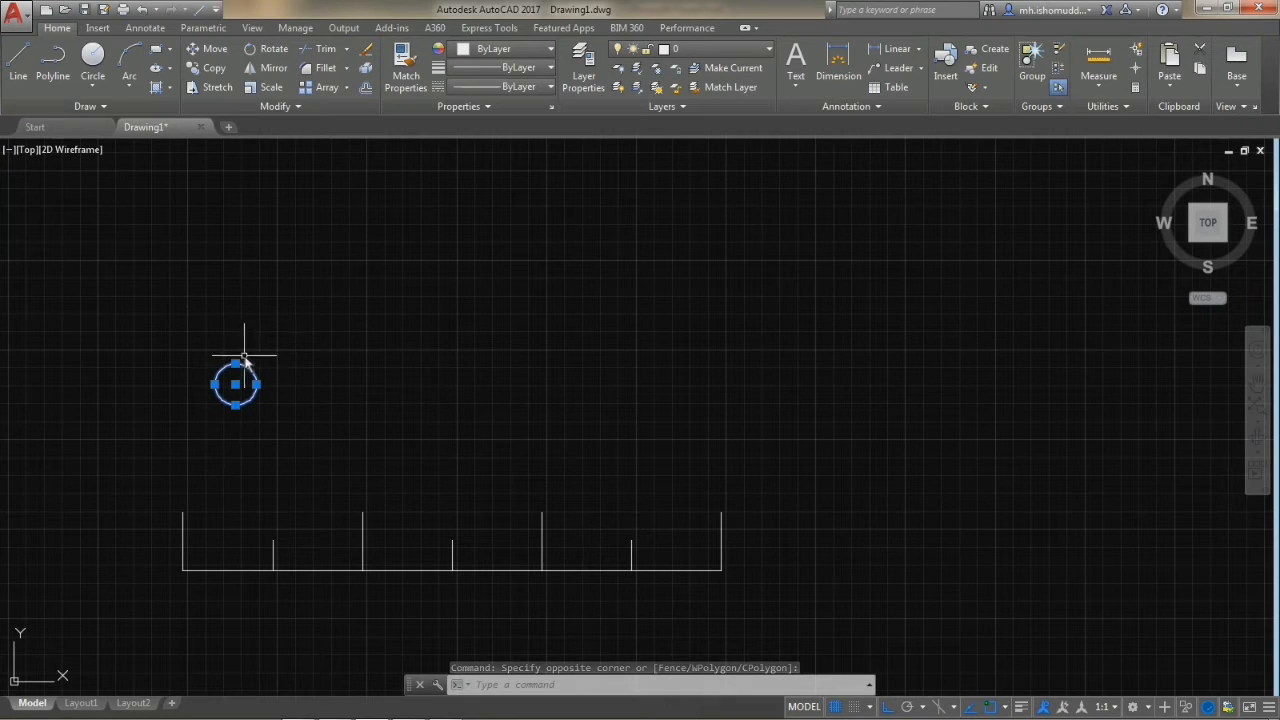
pyautogui.scroll(2, 247, 417)
pyautogui.scroll(2, 247, 417)
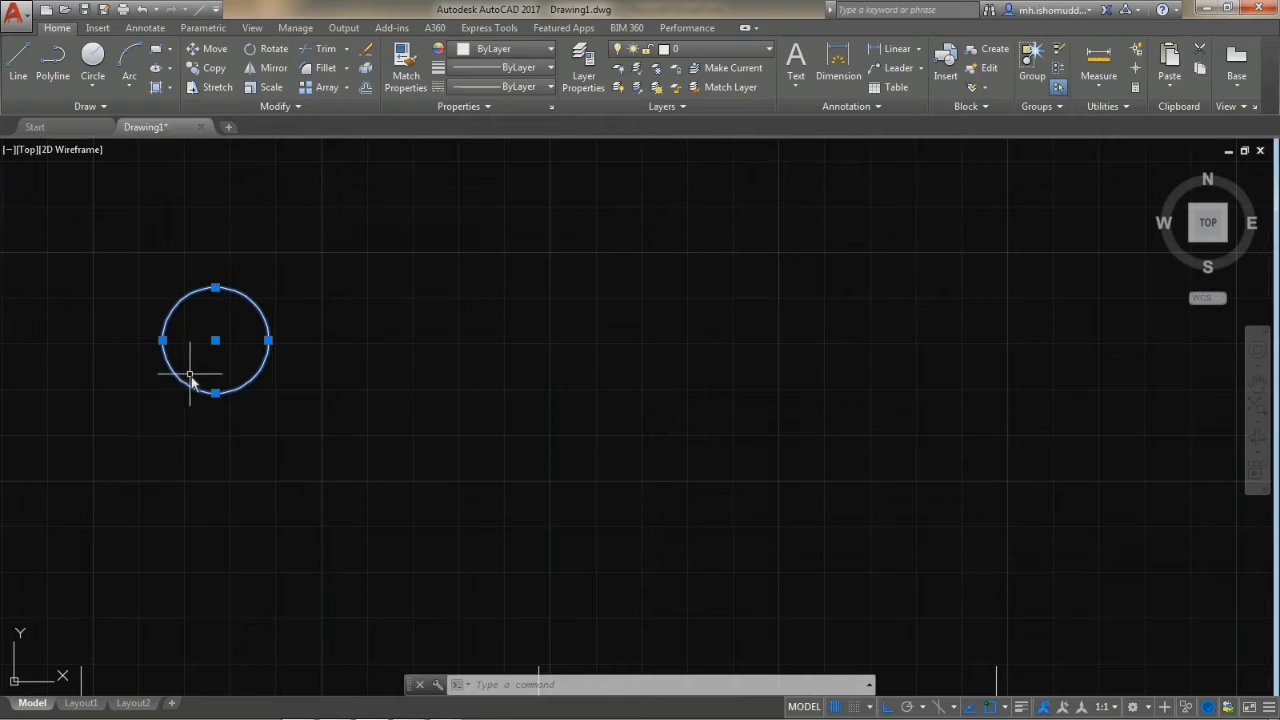
pyautogui.scroll(-2, 240, 400)
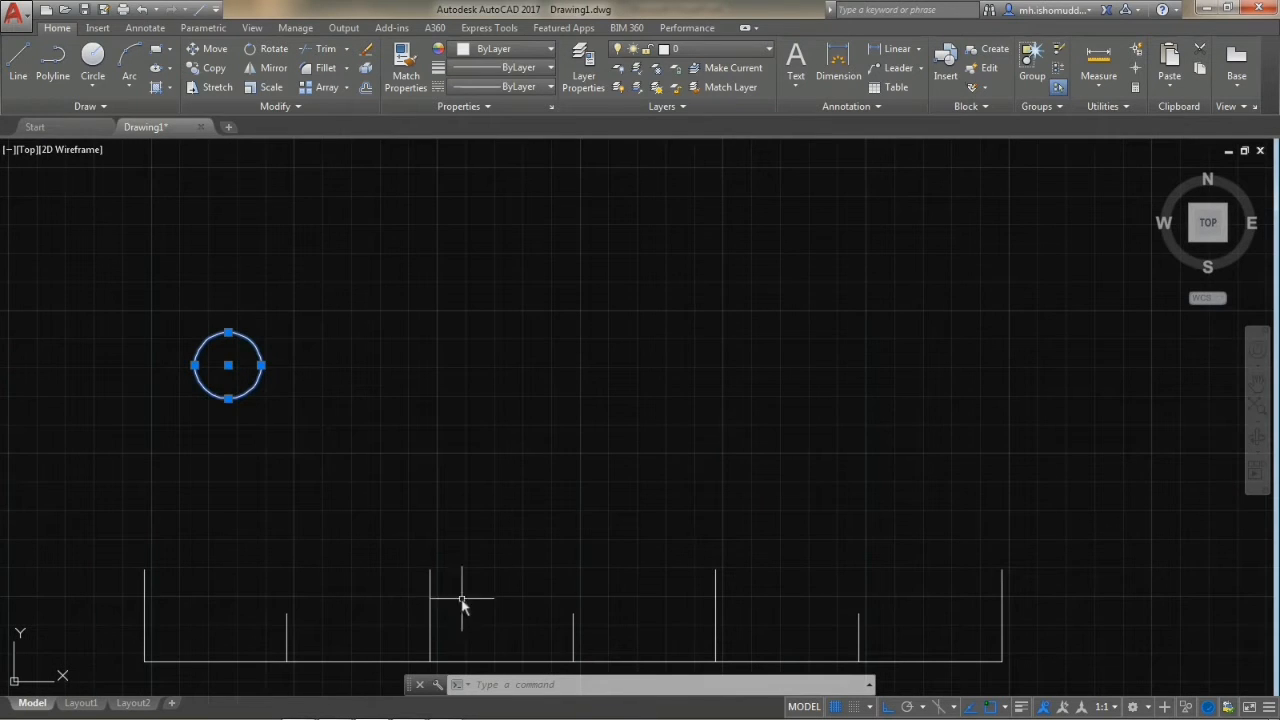
pyautogui.click(200, 48)
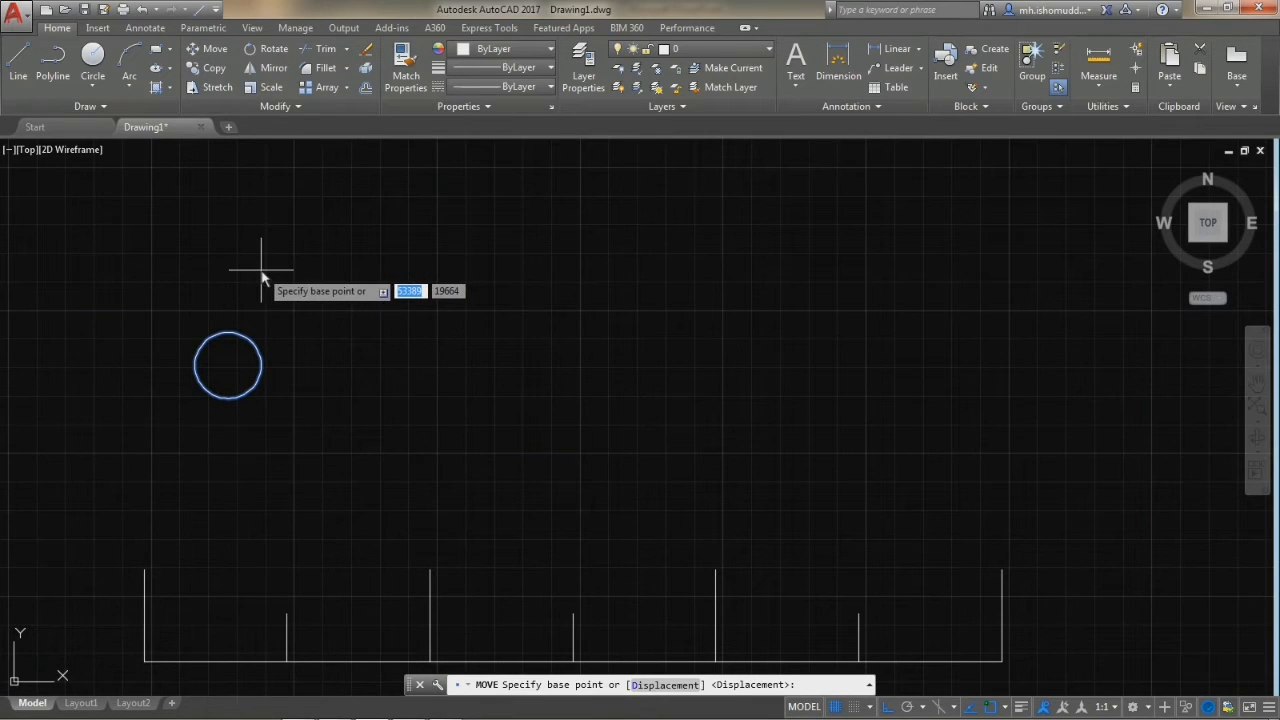
pyautogui.click(257, 383)
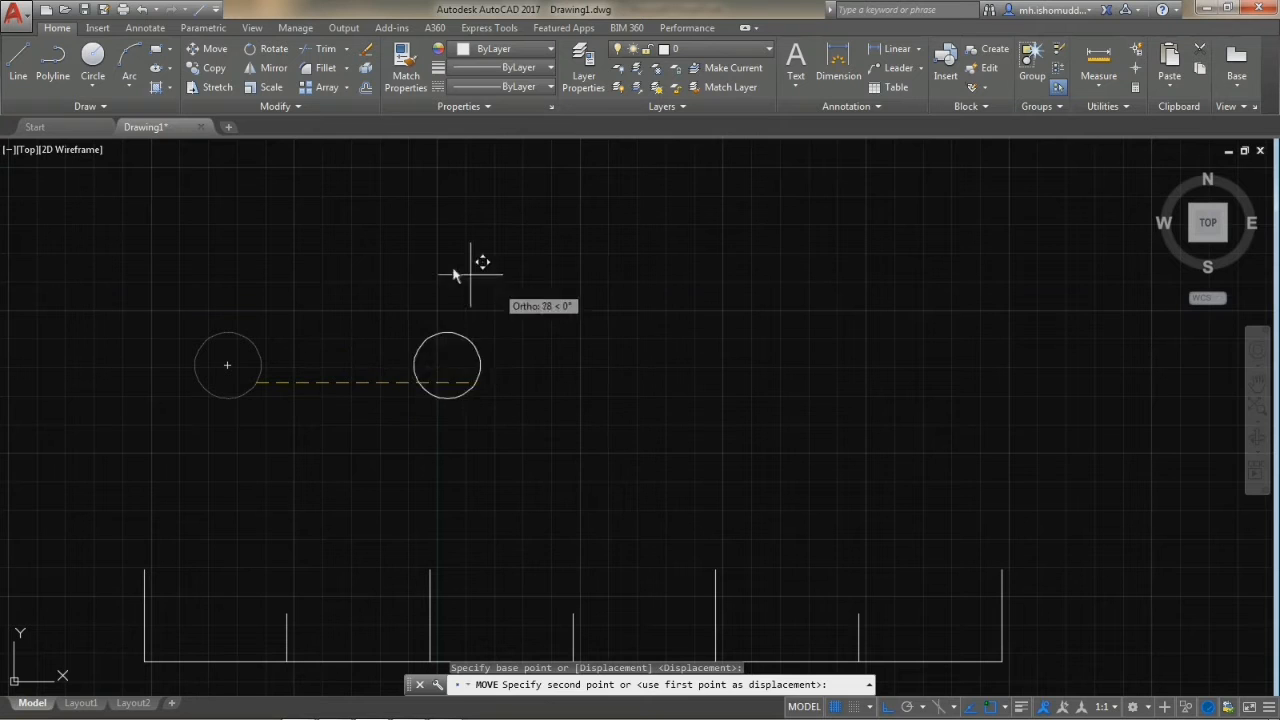
pyautogui.click(888, 708)
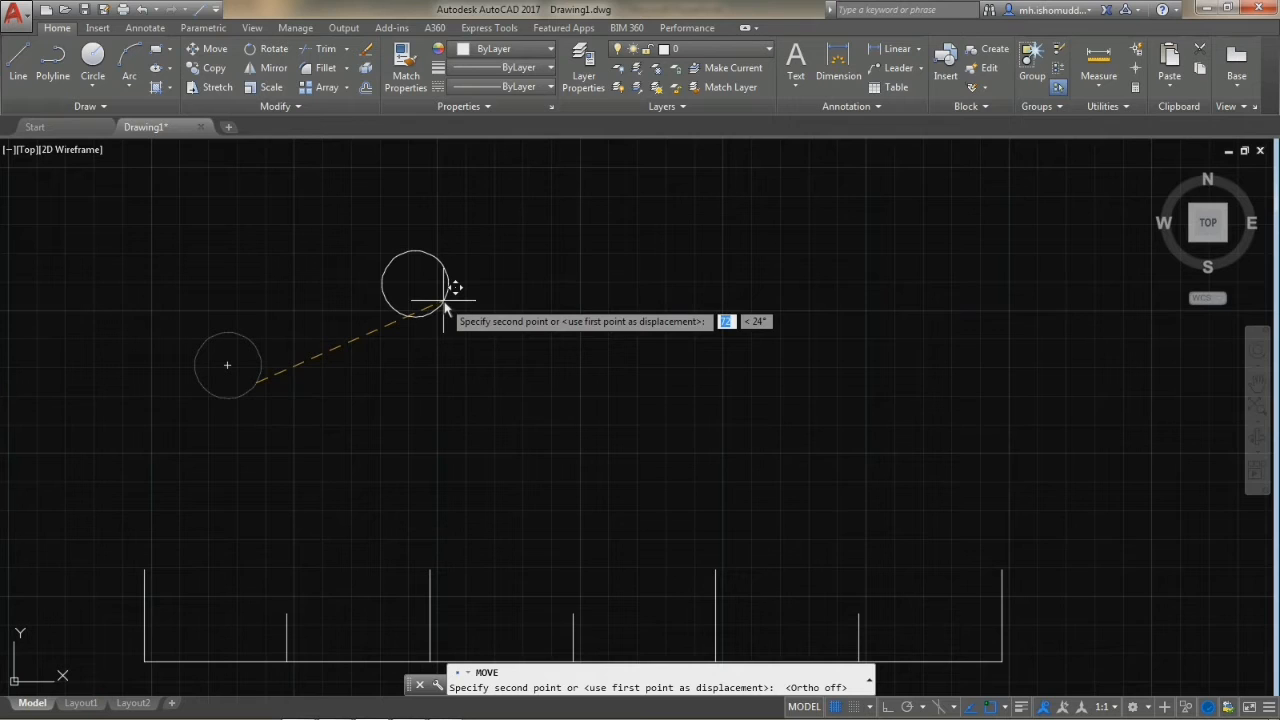
pyautogui.click(604, 306)
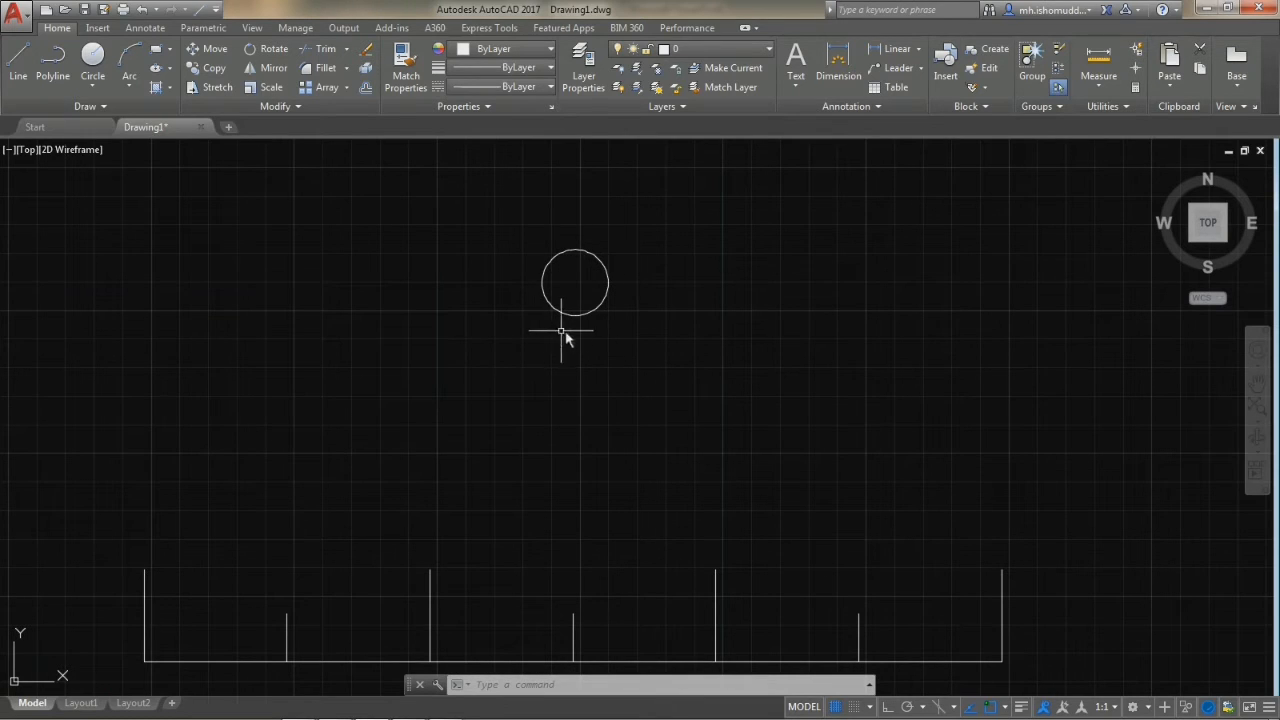
# Move the circle by a point on its edge freely back down and to the left, above the first short vertical line.
pyautogui.click(664, 322)
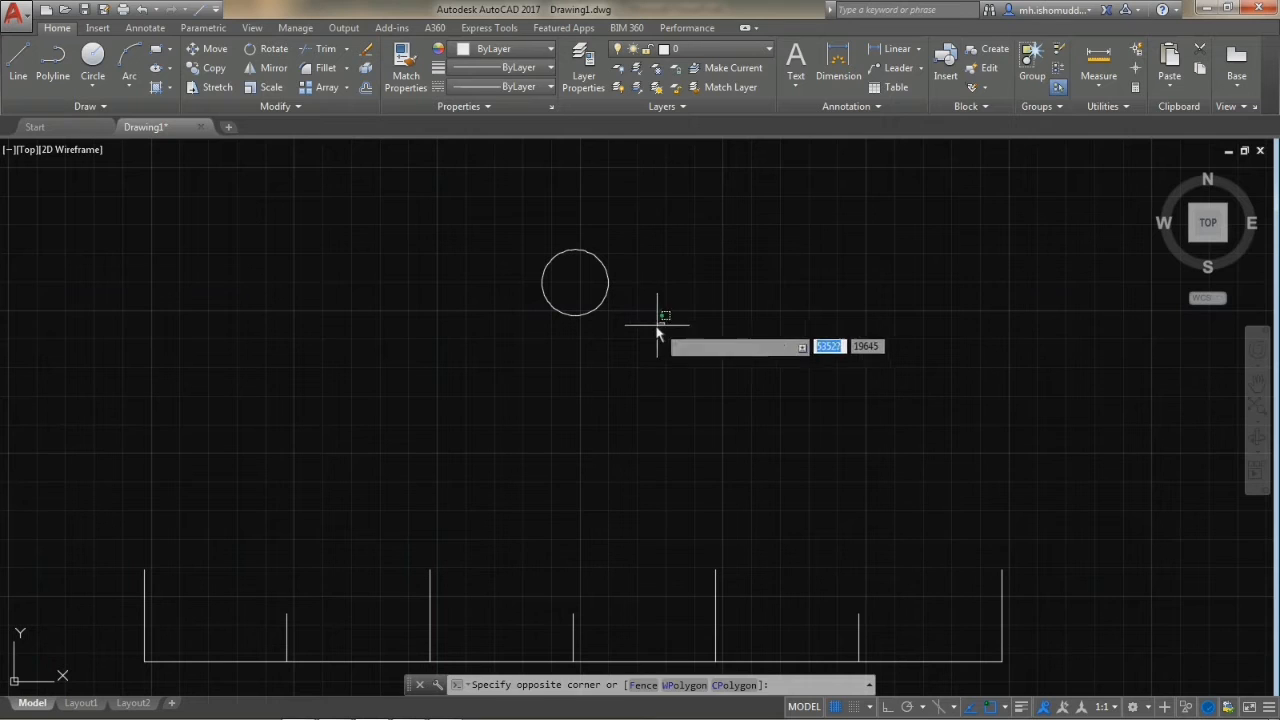
pyautogui.click(523, 255)
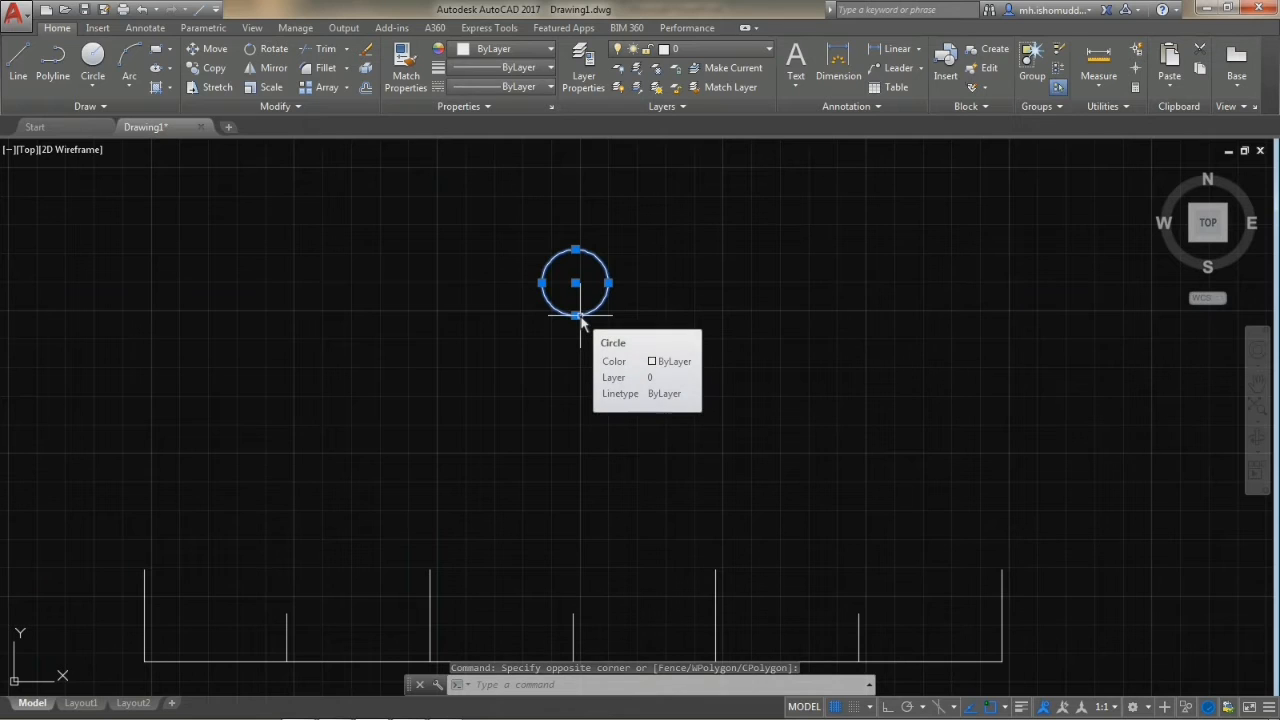
pyautogui.write('M')
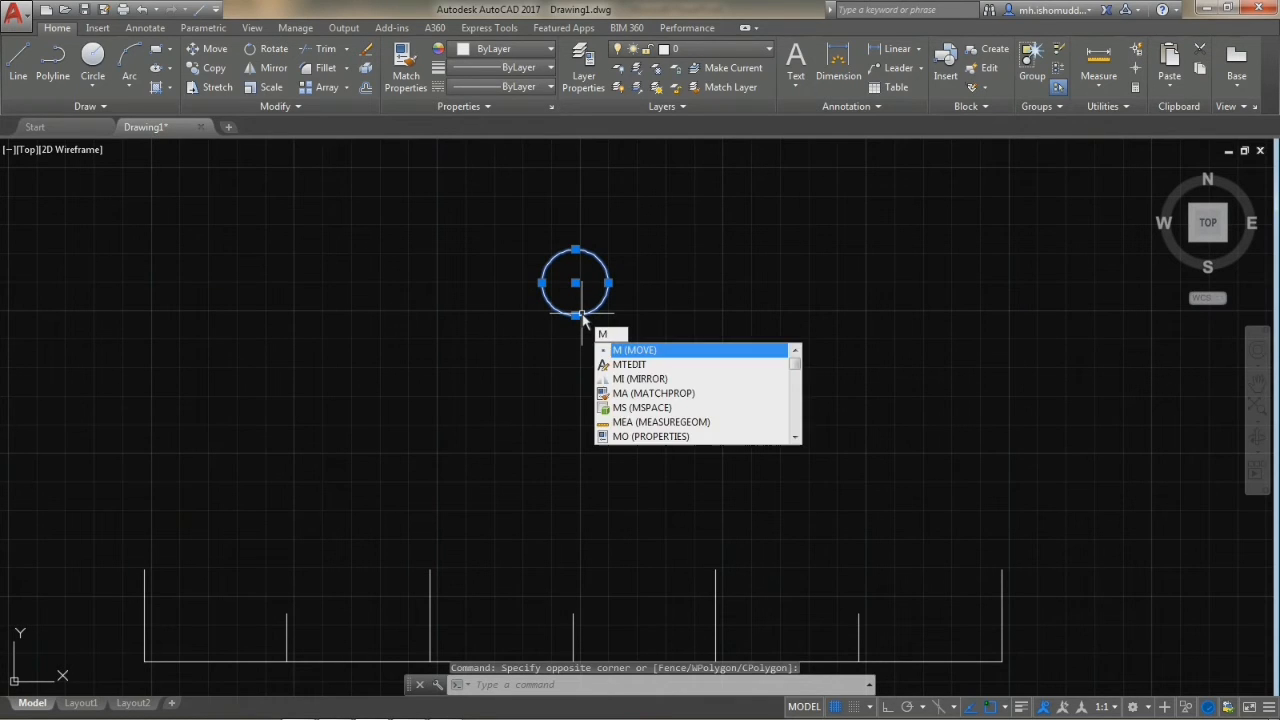
pyautogui.press('Return')
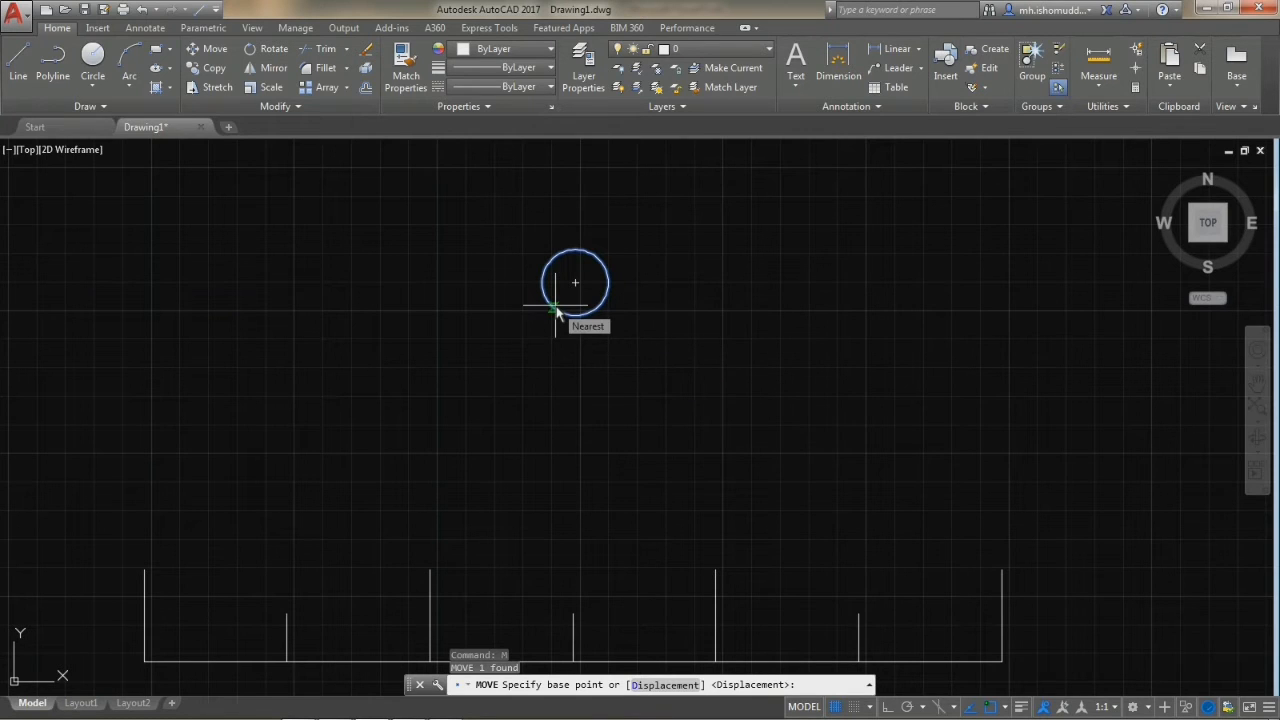
pyautogui.click(556, 306)
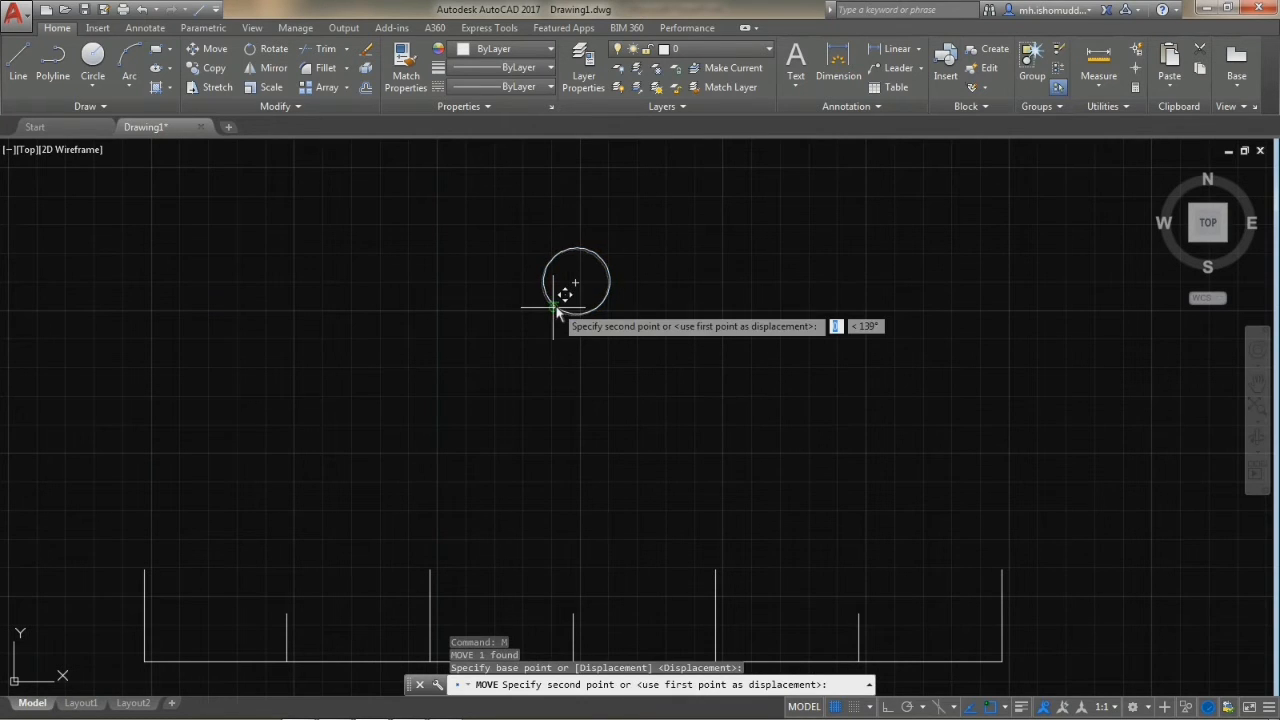
pyautogui.click(253, 390)
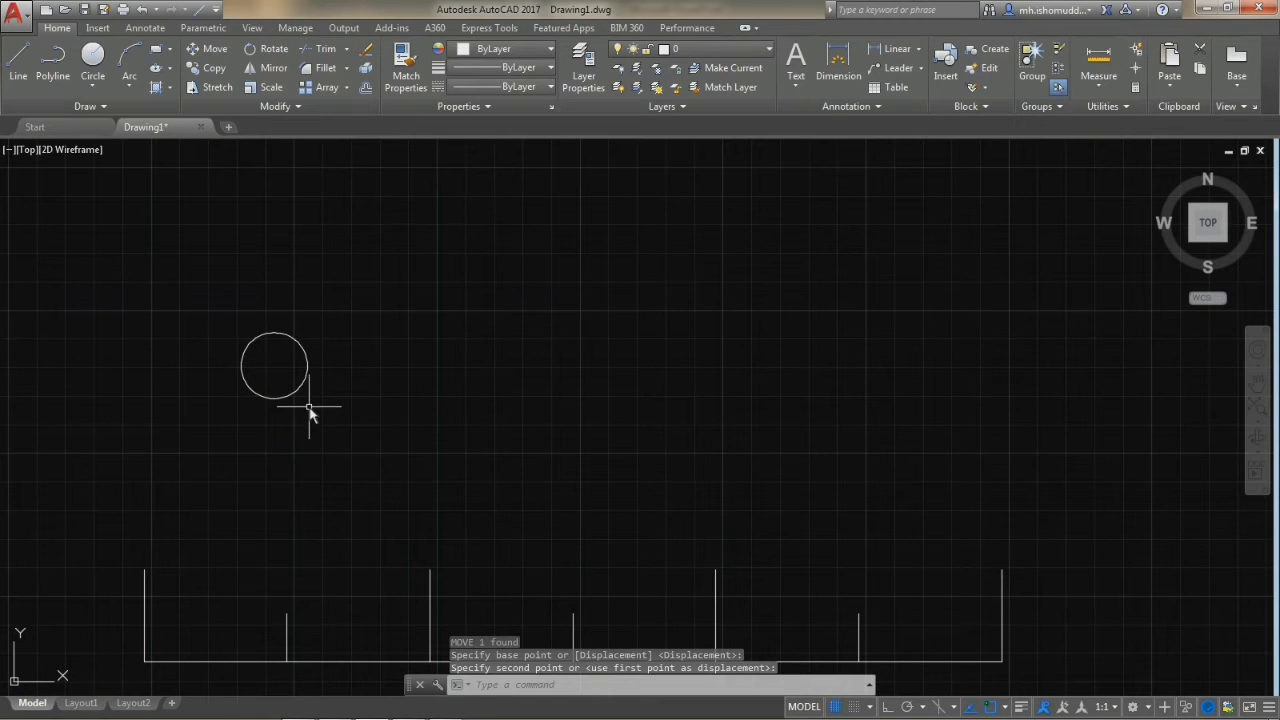
# Move the circle by its center onto the top endpoint of the leftmost tall vertical line.
pyautogui.moveTo(310, 410); pyautogui.dragTo(337, 414, button='middle')
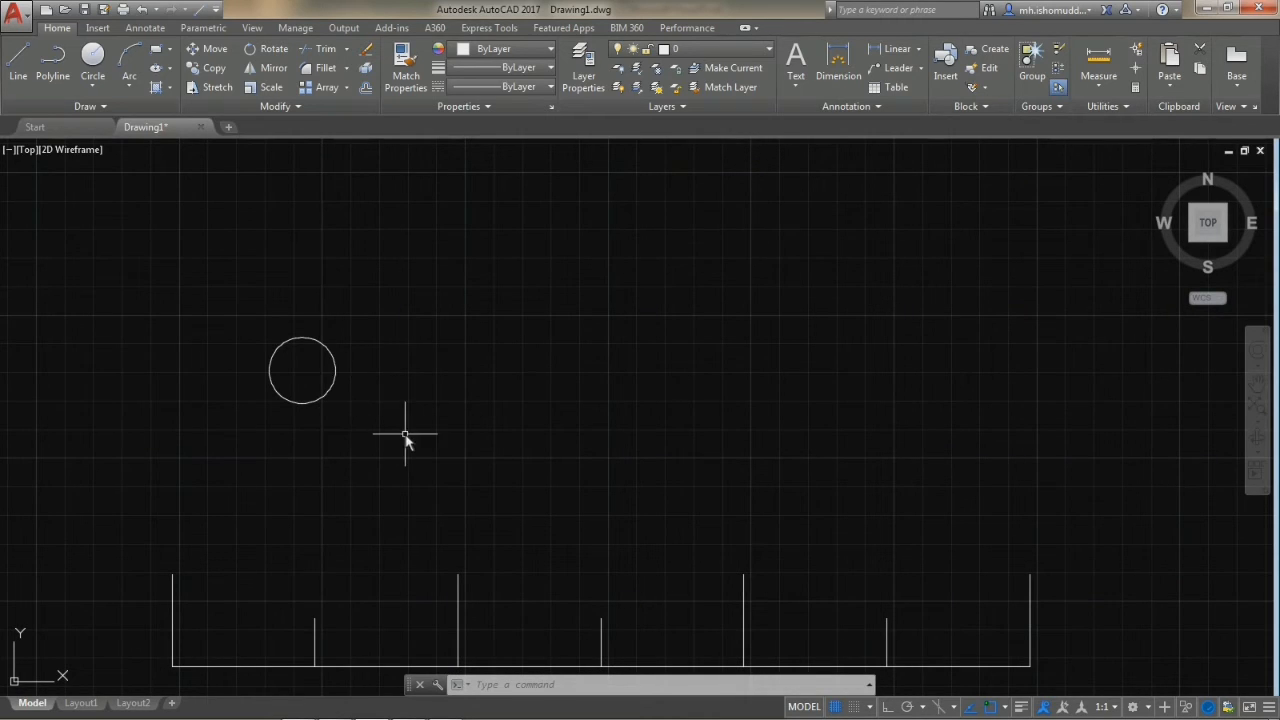
pyautogui.click(406, 433)
pyautogui.click(320, 390)
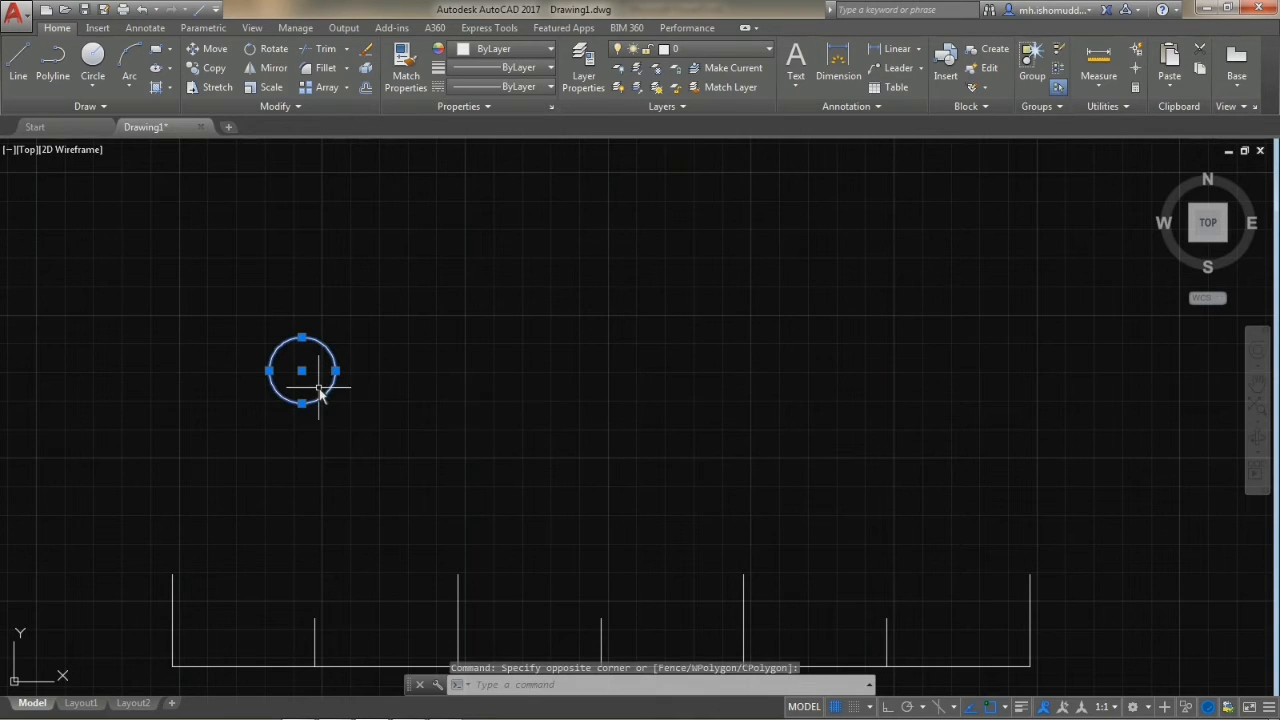
pyautogui.click(216, 52)
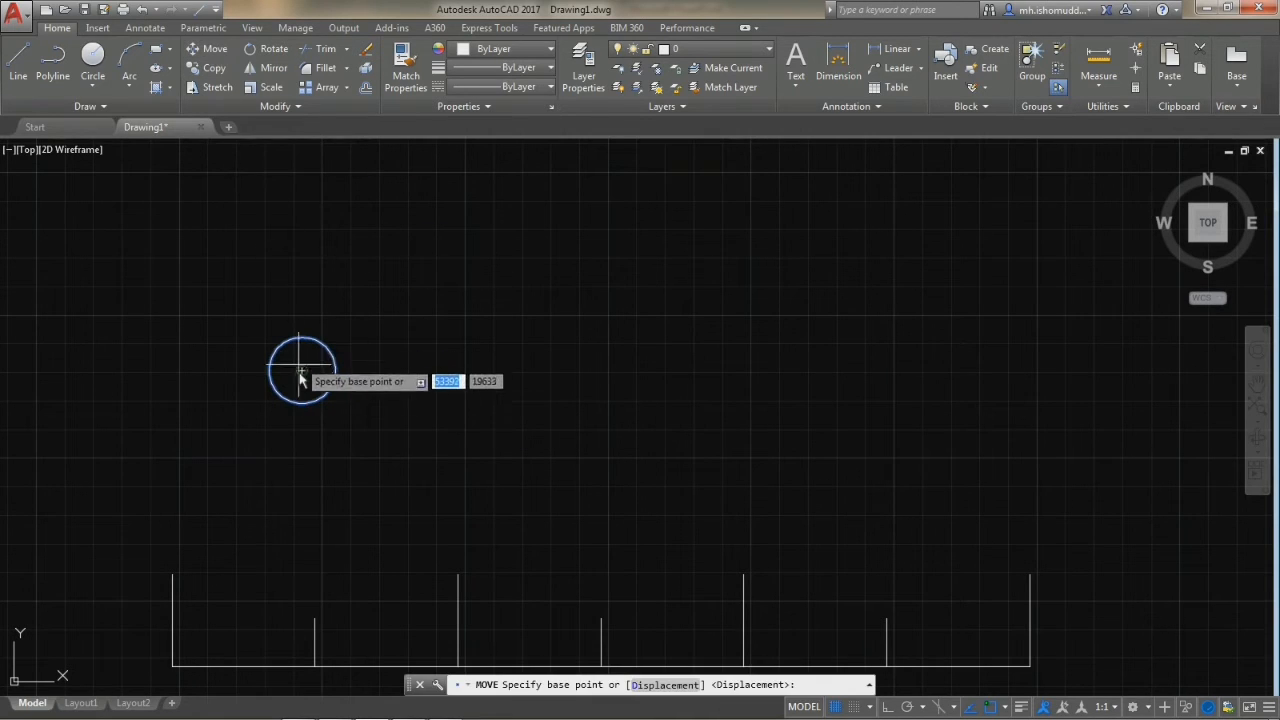
pyautogui.click(302, 370)
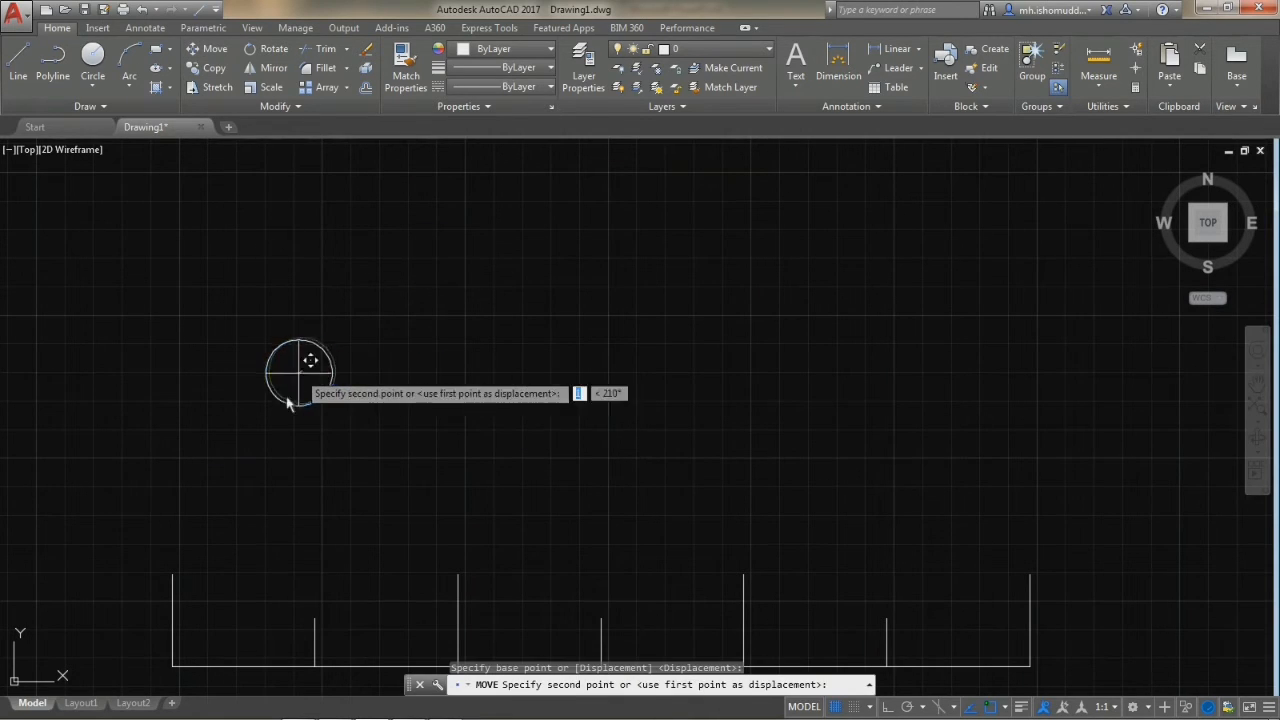
pyautogui.click(172, 574)
pyautogui.moveTo(208, 551)
pyautogui.mouseDown(button='middle')
pyautogui.moveTo(271, 523)
pyautogui.moveTo(305, 440)
pyautogui.mouseUp(button='middle')
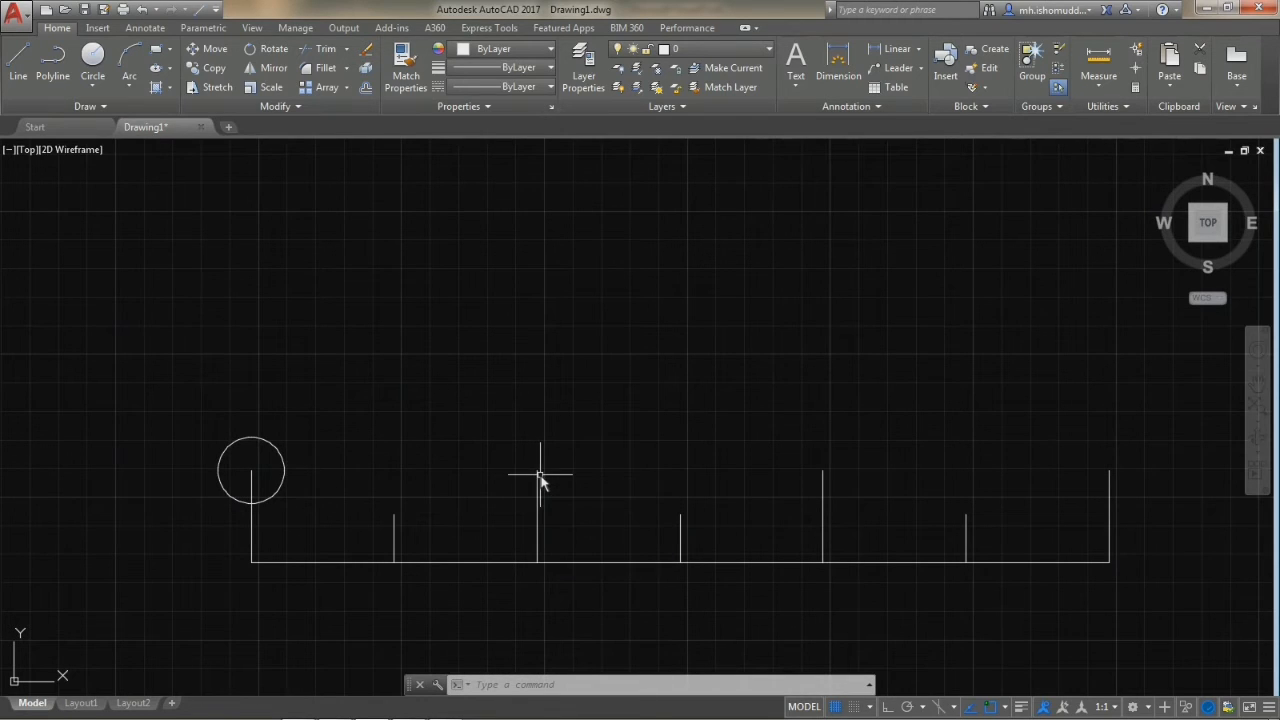
# Move the circle by its center exactly 100 units horizontally to the right, from the first to the second tall vertical line.
pyautogui.click(309, 442)
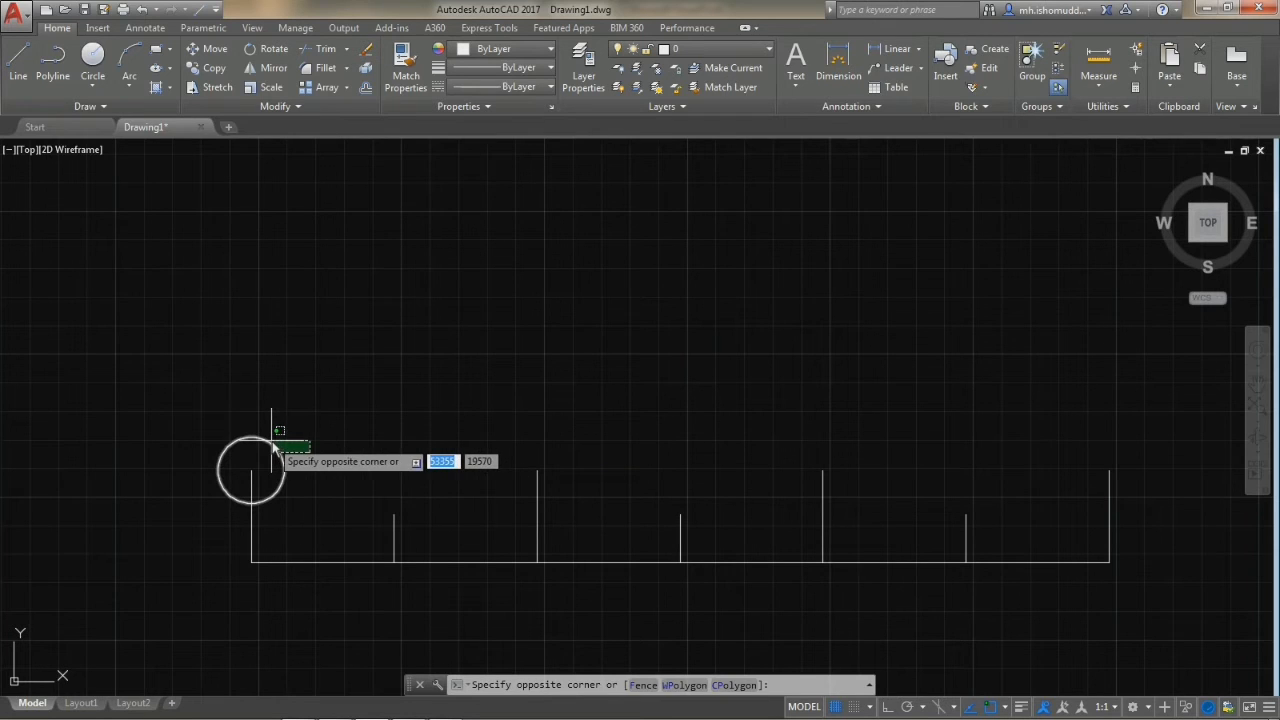
pyautogui.click(271, 441)
pyautogui.click(200, 51)
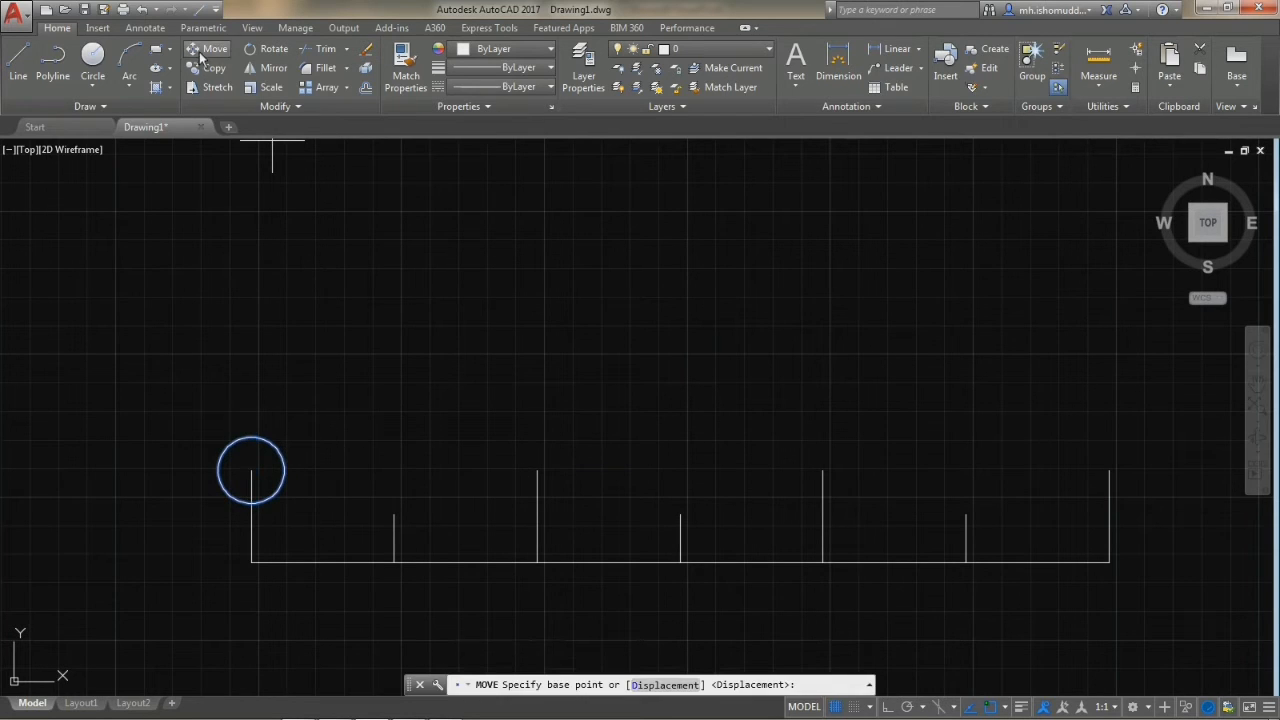
pyautogui.click(251, 471)
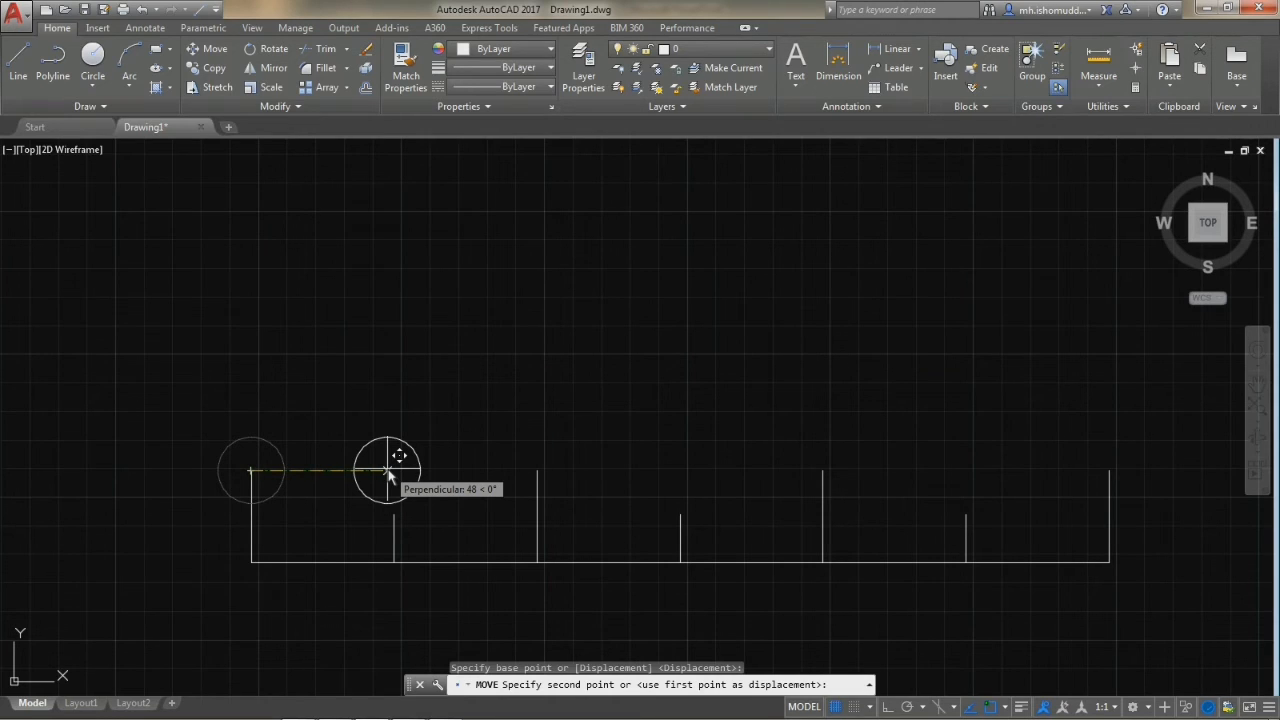
pyautogui.write('100')
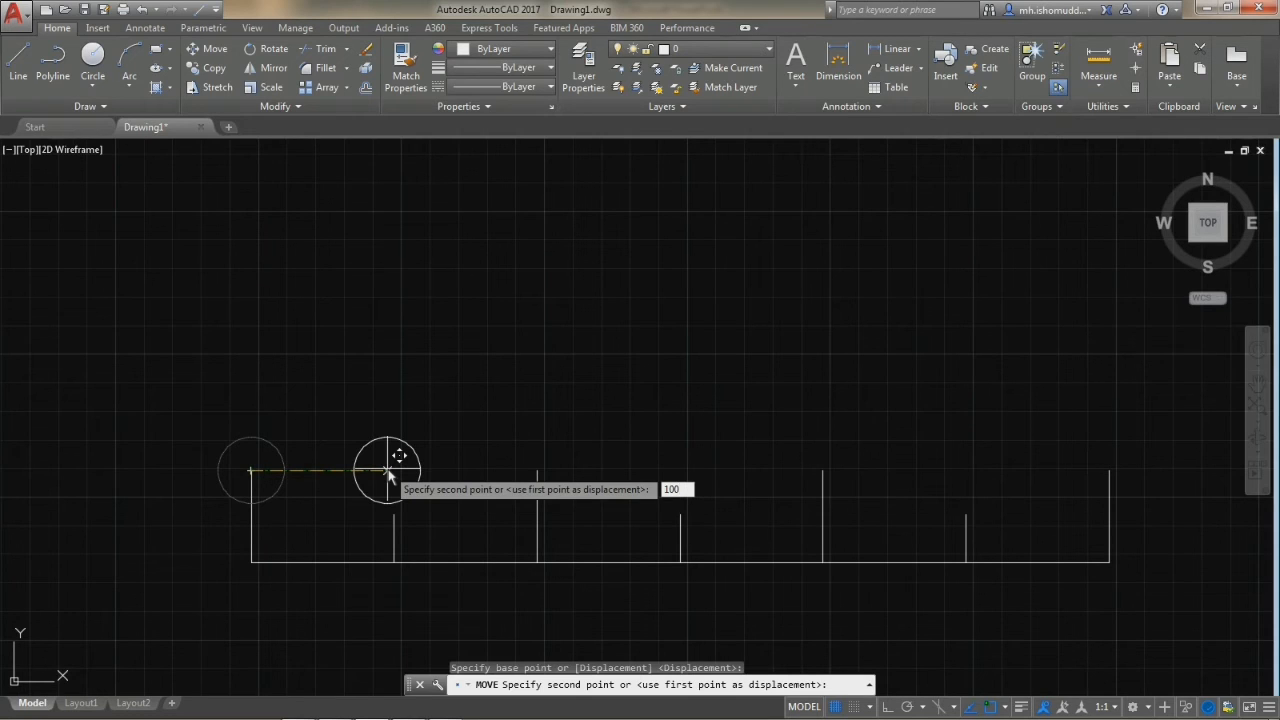
pyautogui.press('Return')
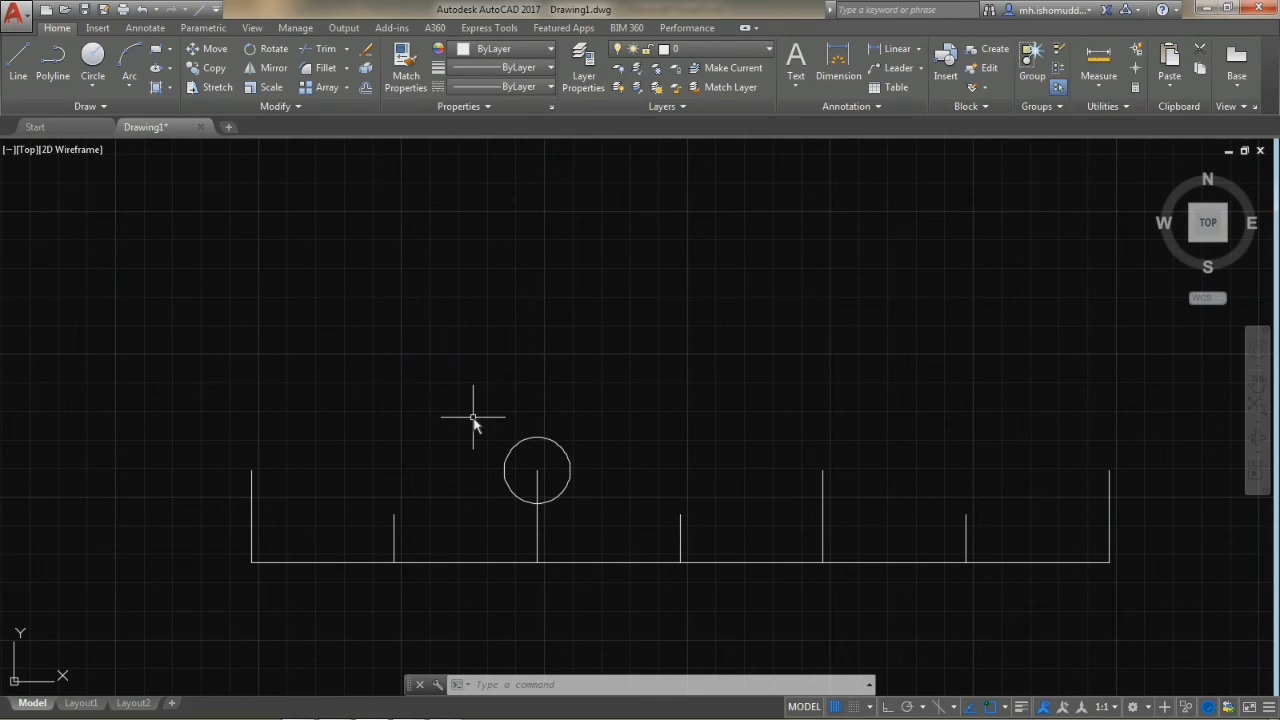
# Move the circle by its center another 100 units to the right, onto the top of the third tall vertical line.
pyautogui.click(586, 451)
pyautogui.click(545, 467)
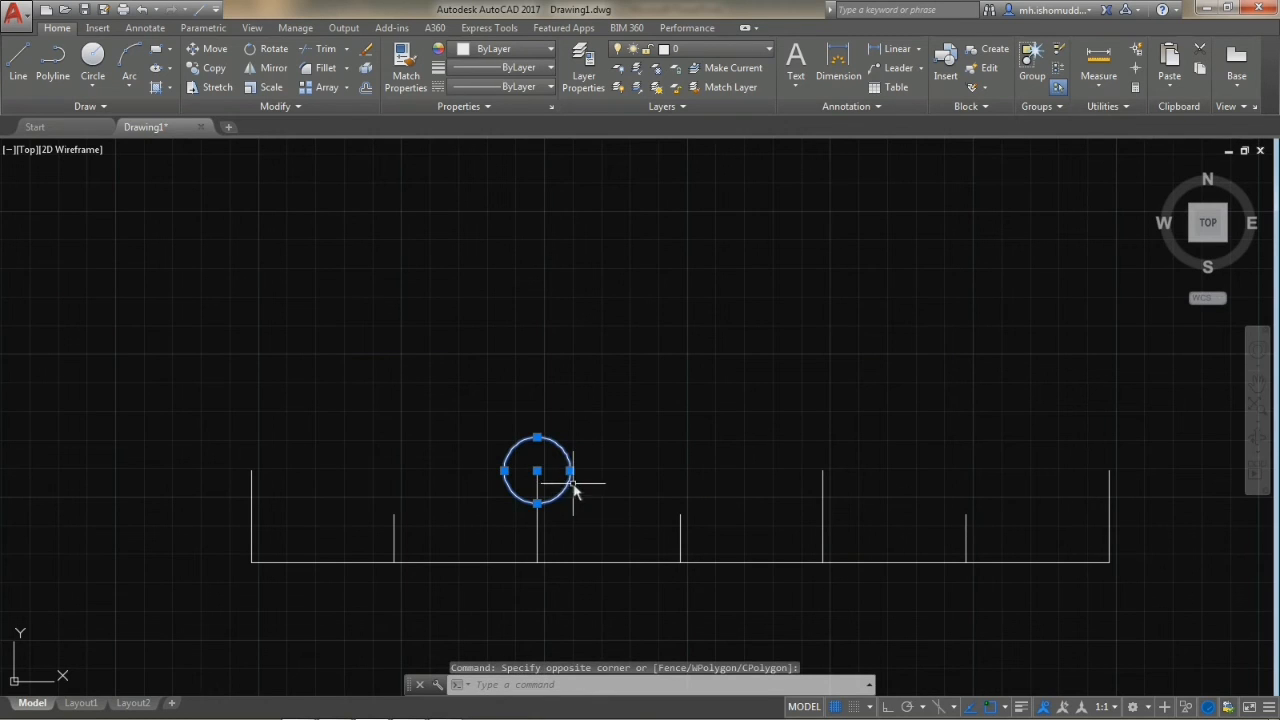
pyautogui.write('M')
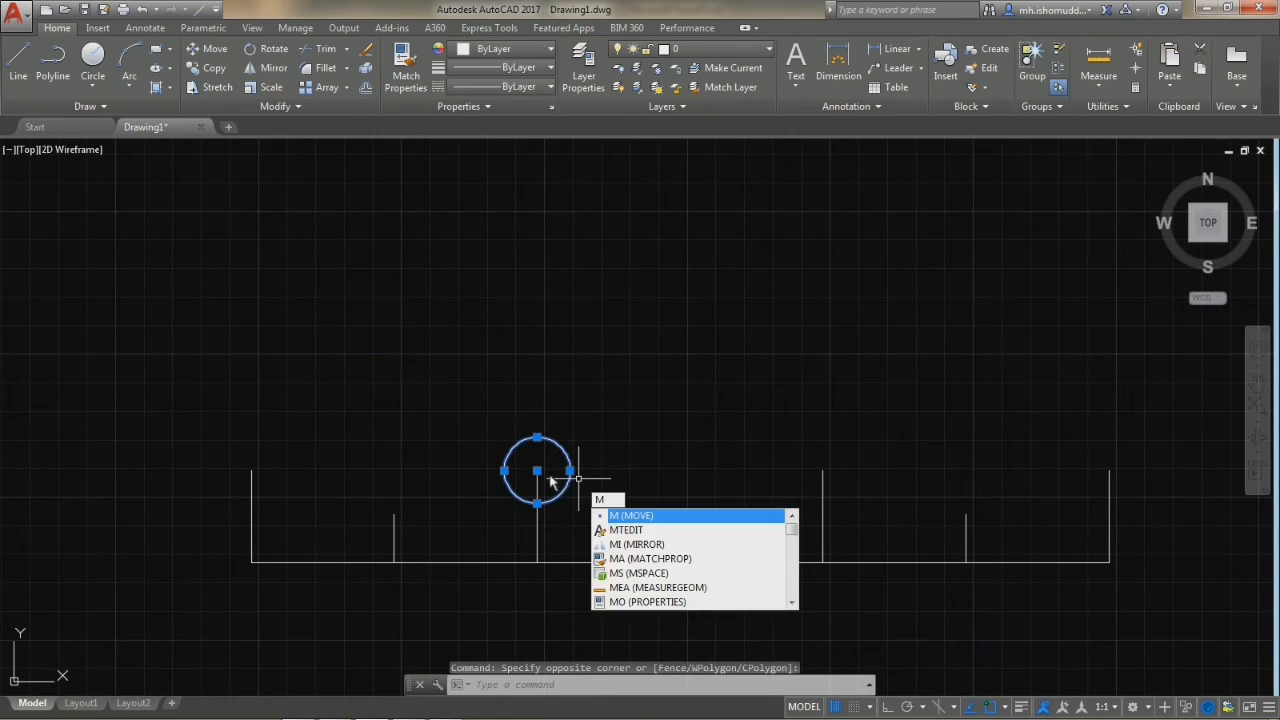
pyautogui.press('Return')
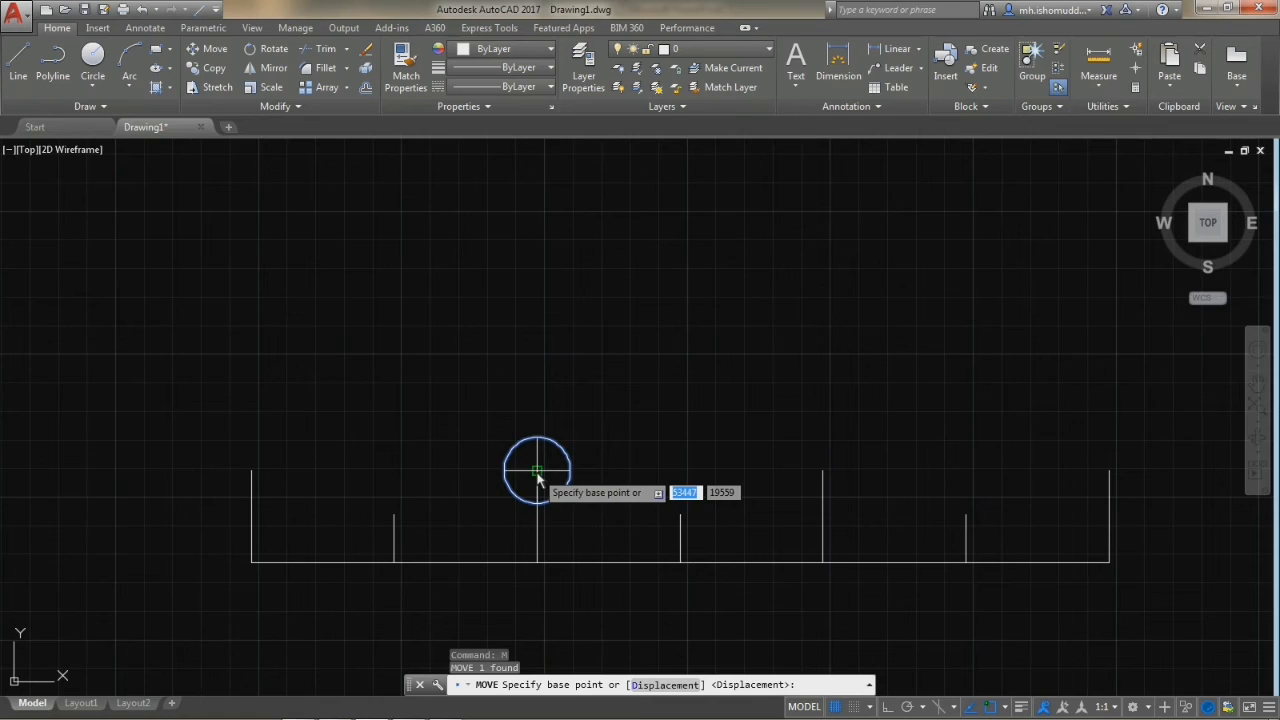
pyautogui.click(537, 470)
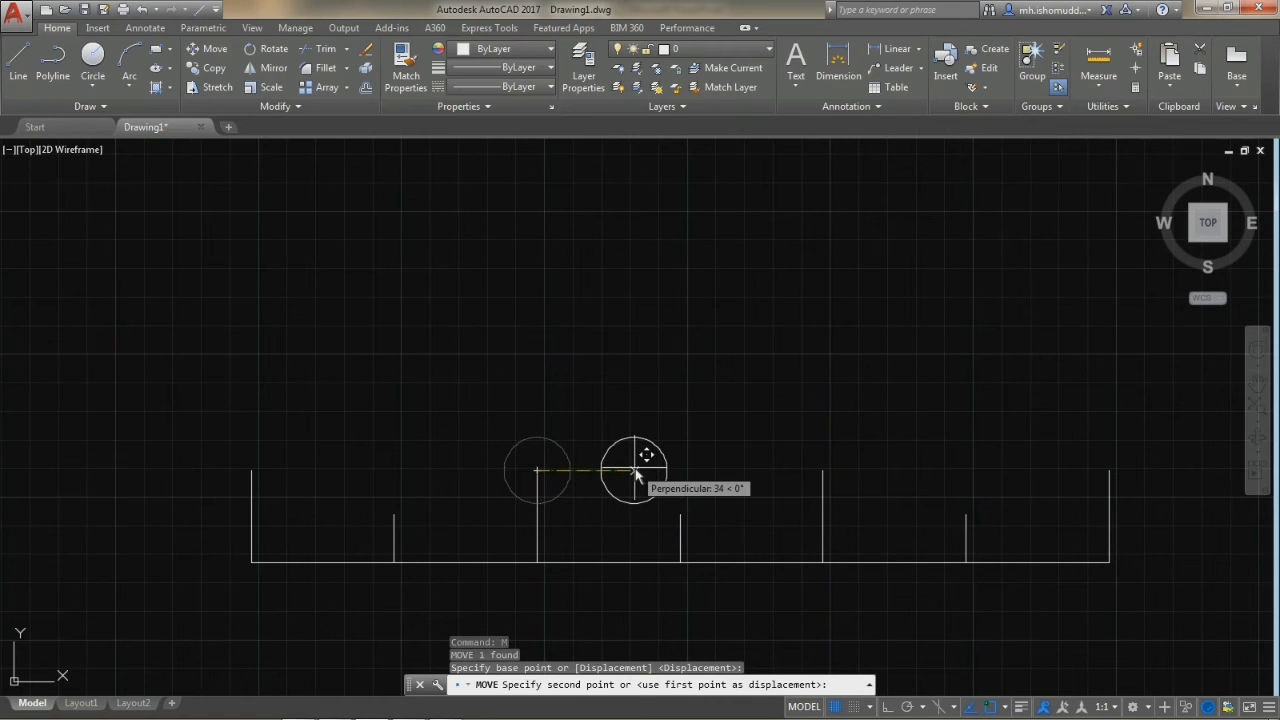
pyautogui.write('1')
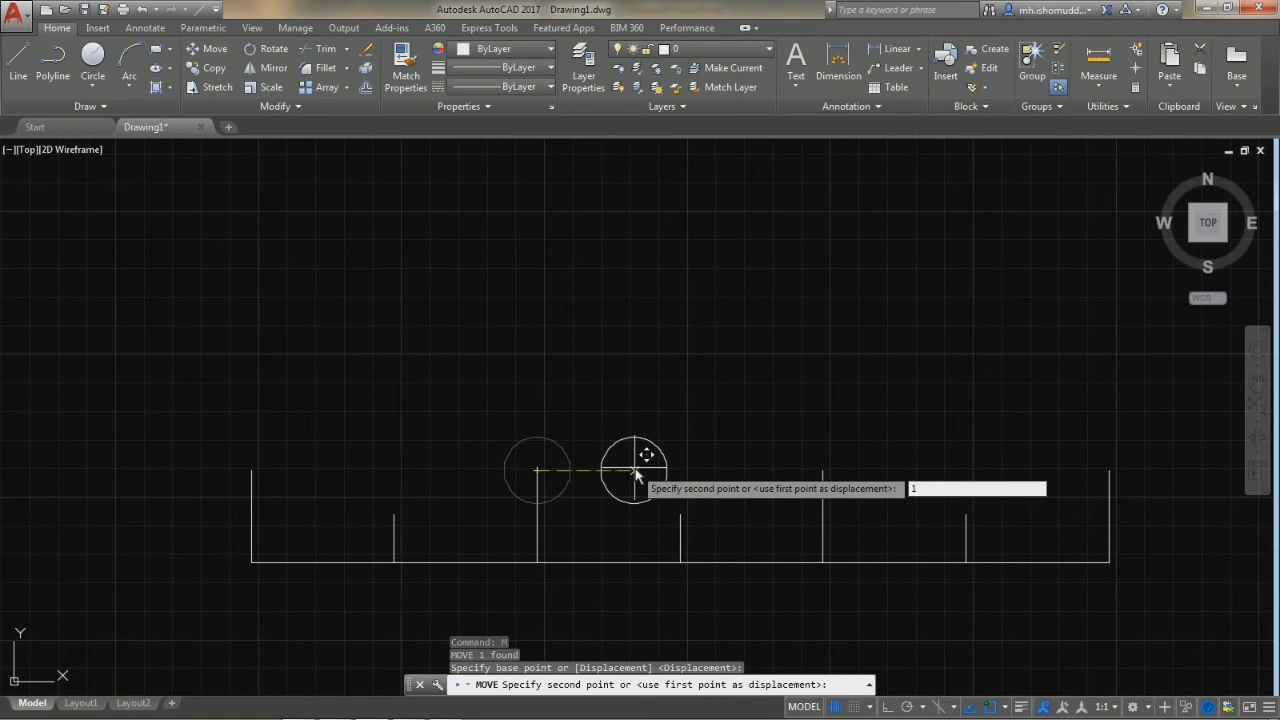
pyautogui.write('00')
pyautogui.press('Return')
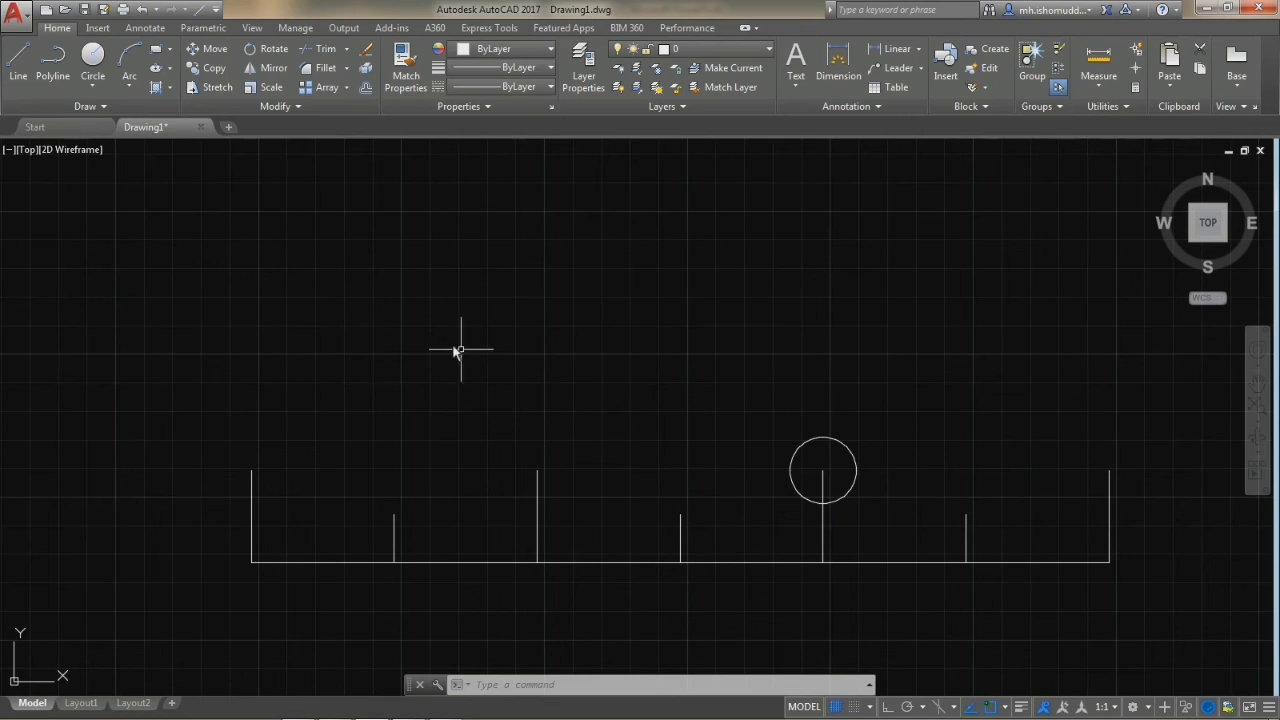
# With Ortho mode on, move the circle 100 units to the left, back onto the top of the second tall vertical line.
pyautogui.click(211, 50)
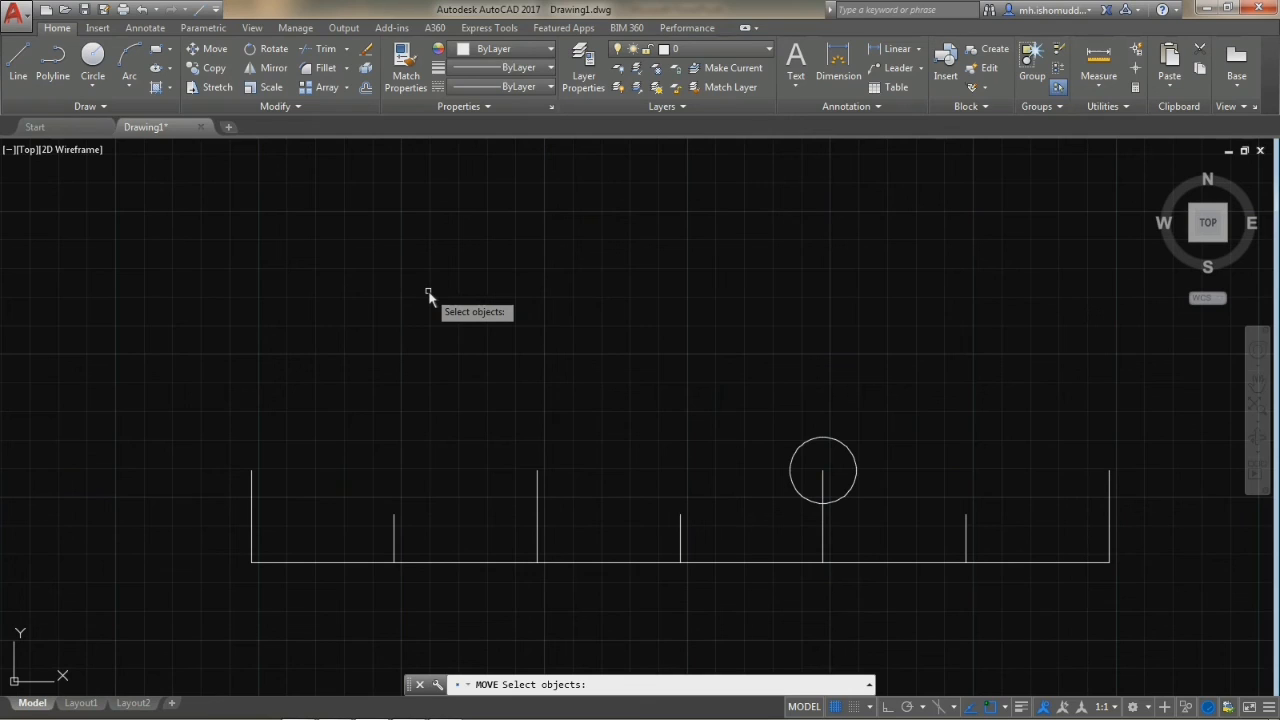
pyautogui.click(808, 448)
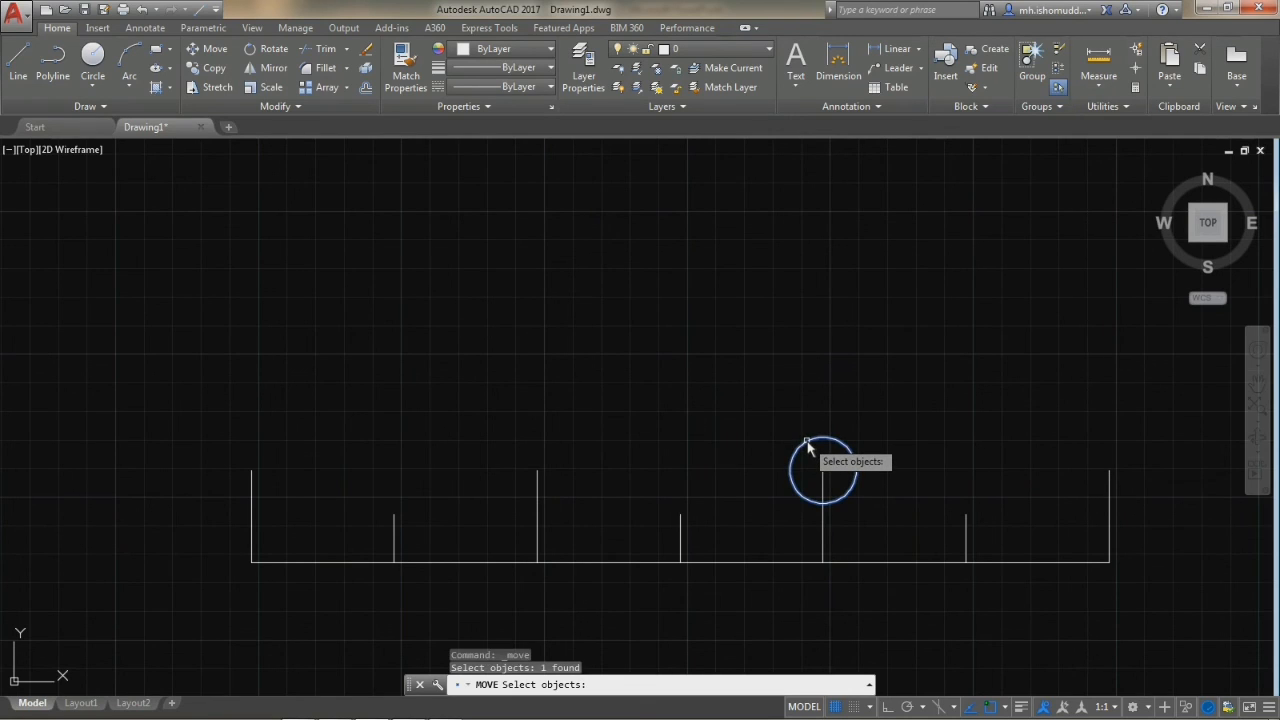
pyautogui.press('Return')
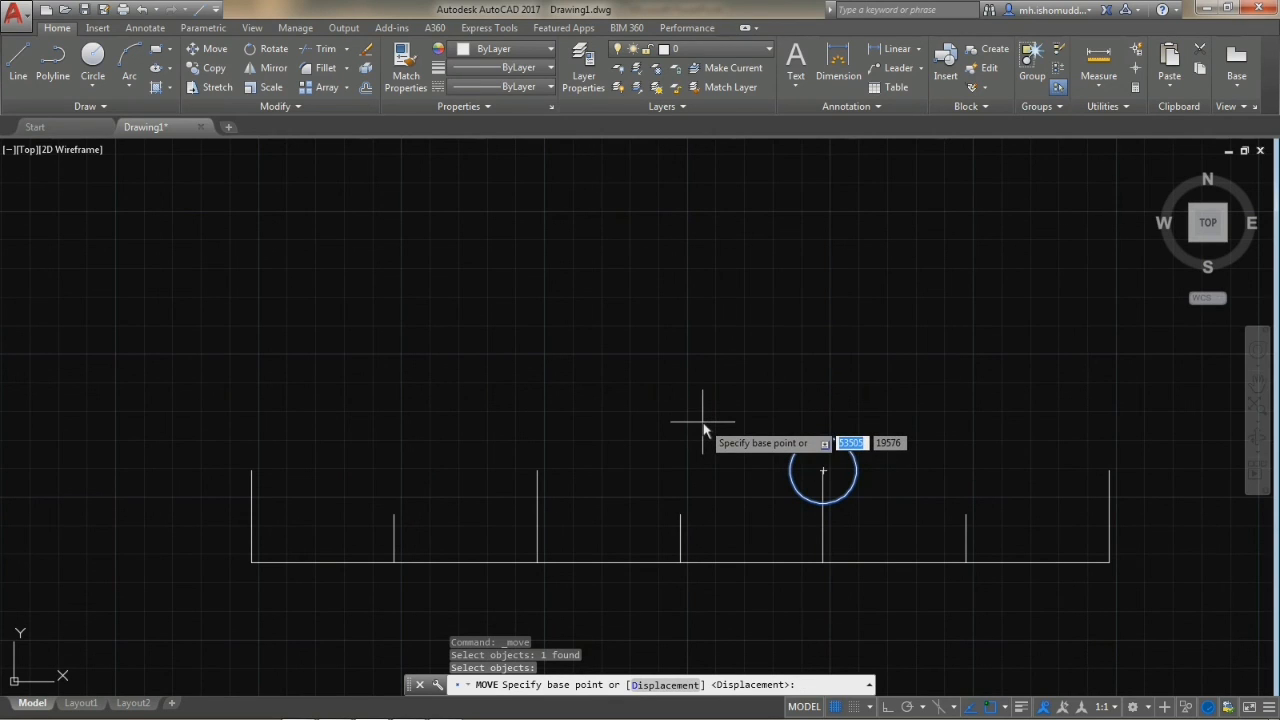
pyautogui.click(821, 467)
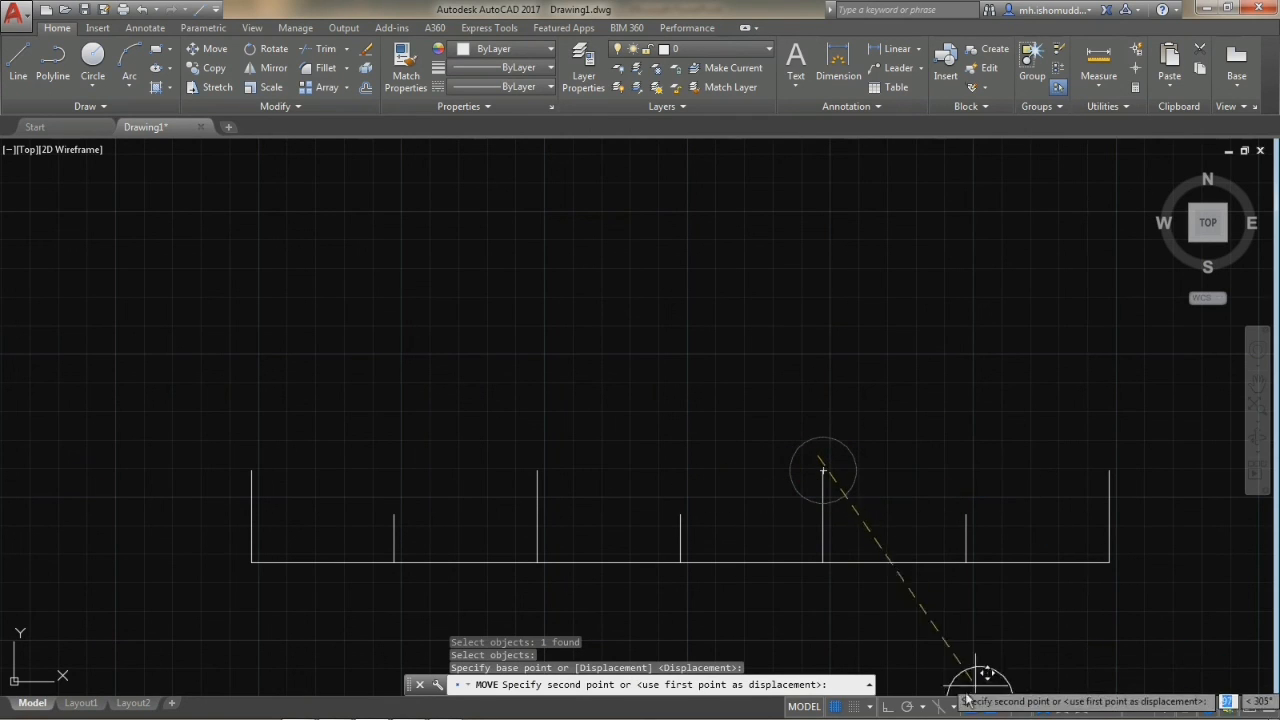
pyautogui.click(887, 707)
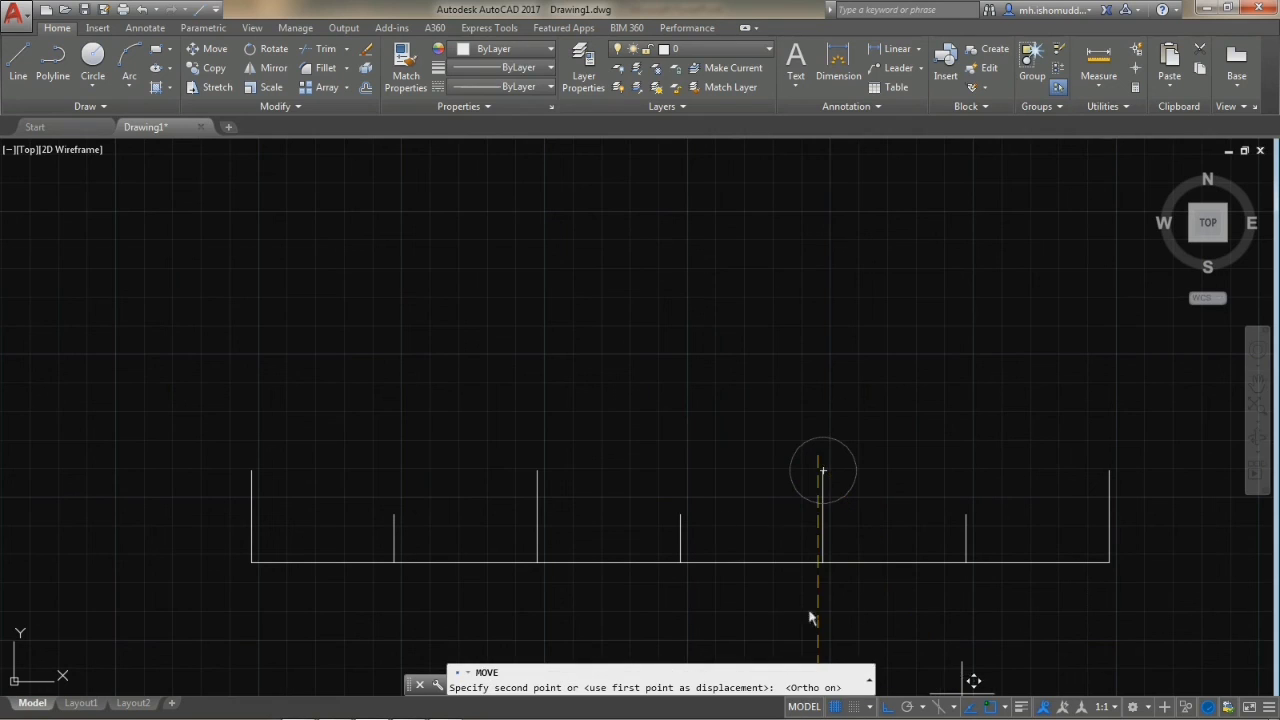
pyautogui.write('100')
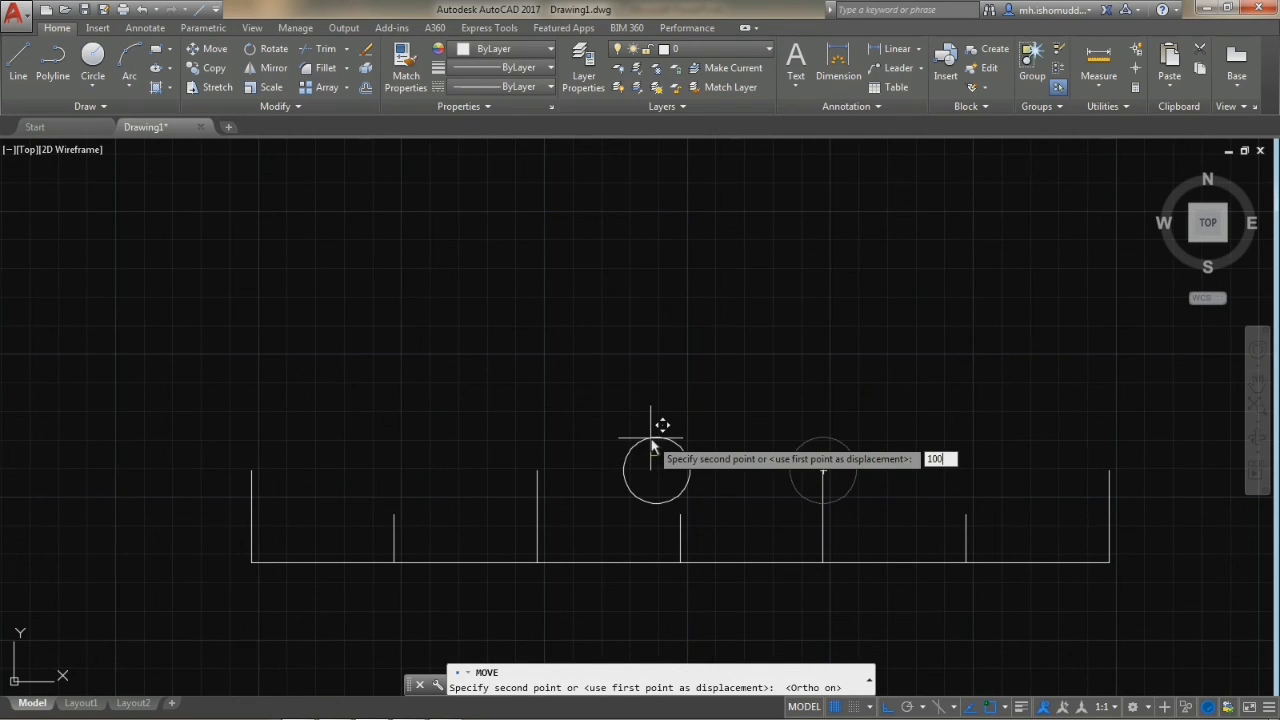
pyautogui.press('Return')
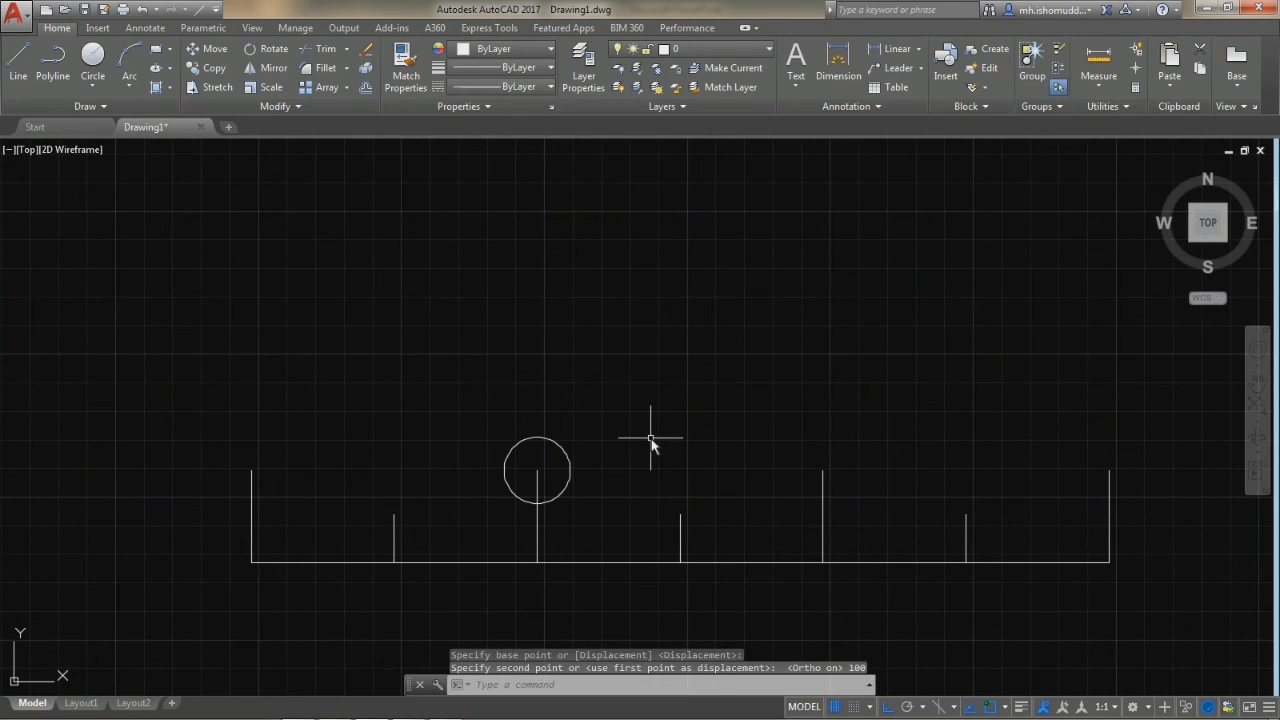